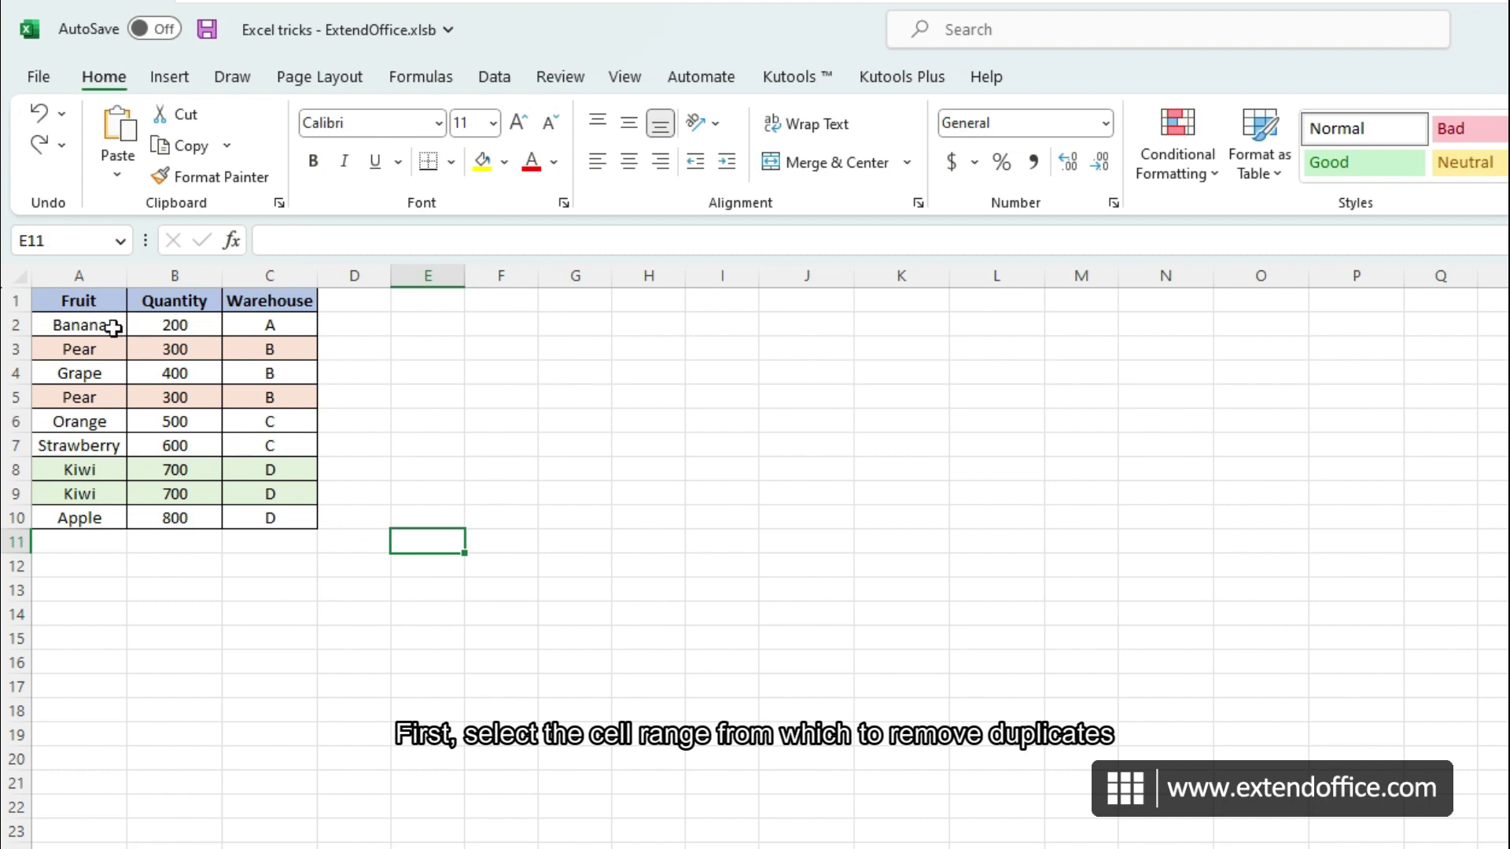
Remove duplicate rows from A1:C10, comparing the Fruit, Quantity and Warehouse columns and treating the first row as headers
{"action": "left_click_drag", "start_coordinate": [83, 302], "coordinate": [297, 513]}
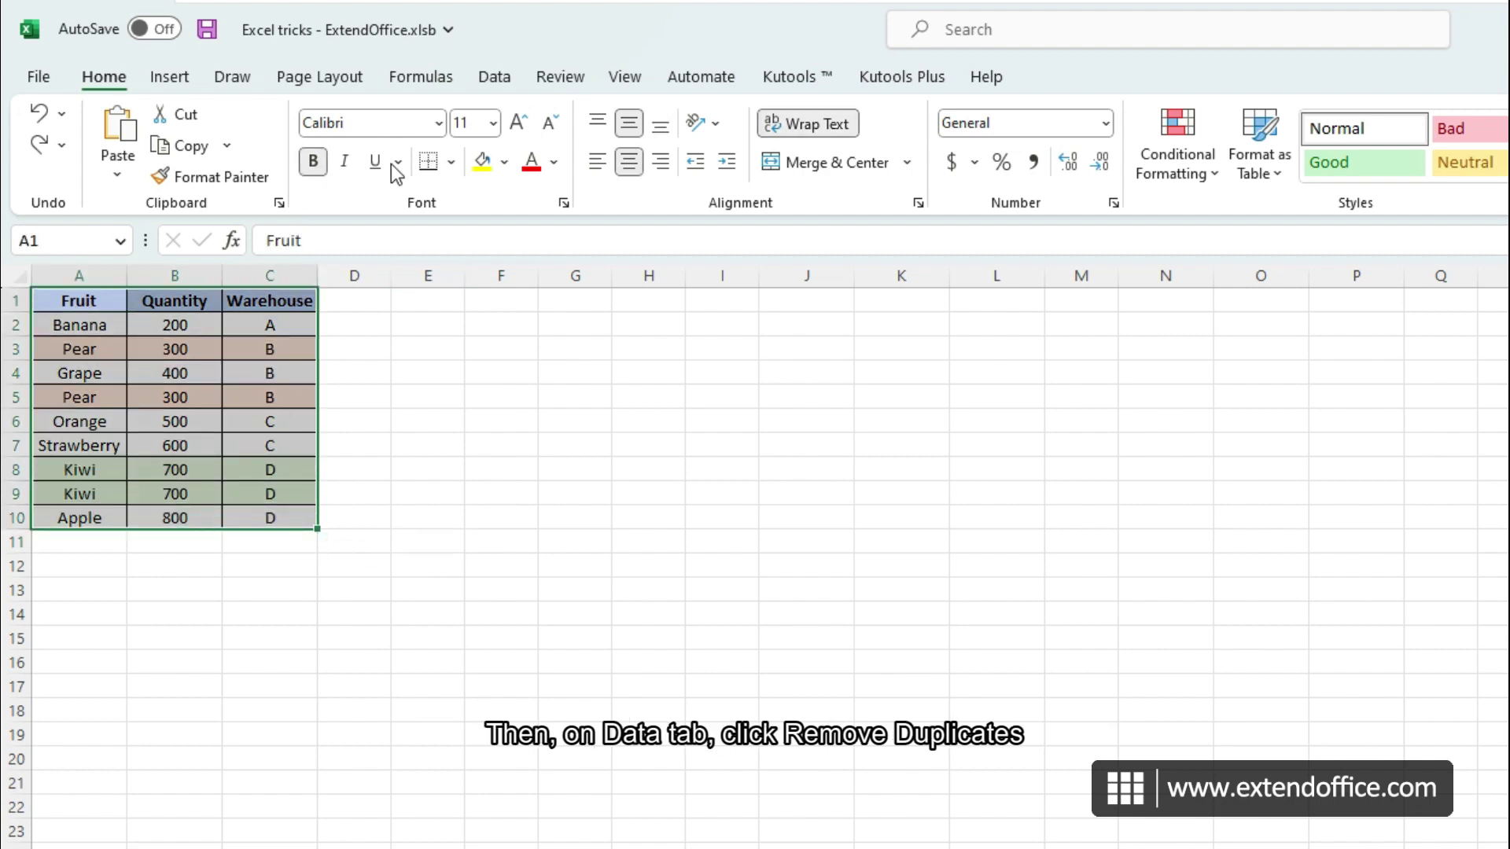
{"action": "left_click", "coordinate": [495, 77]}
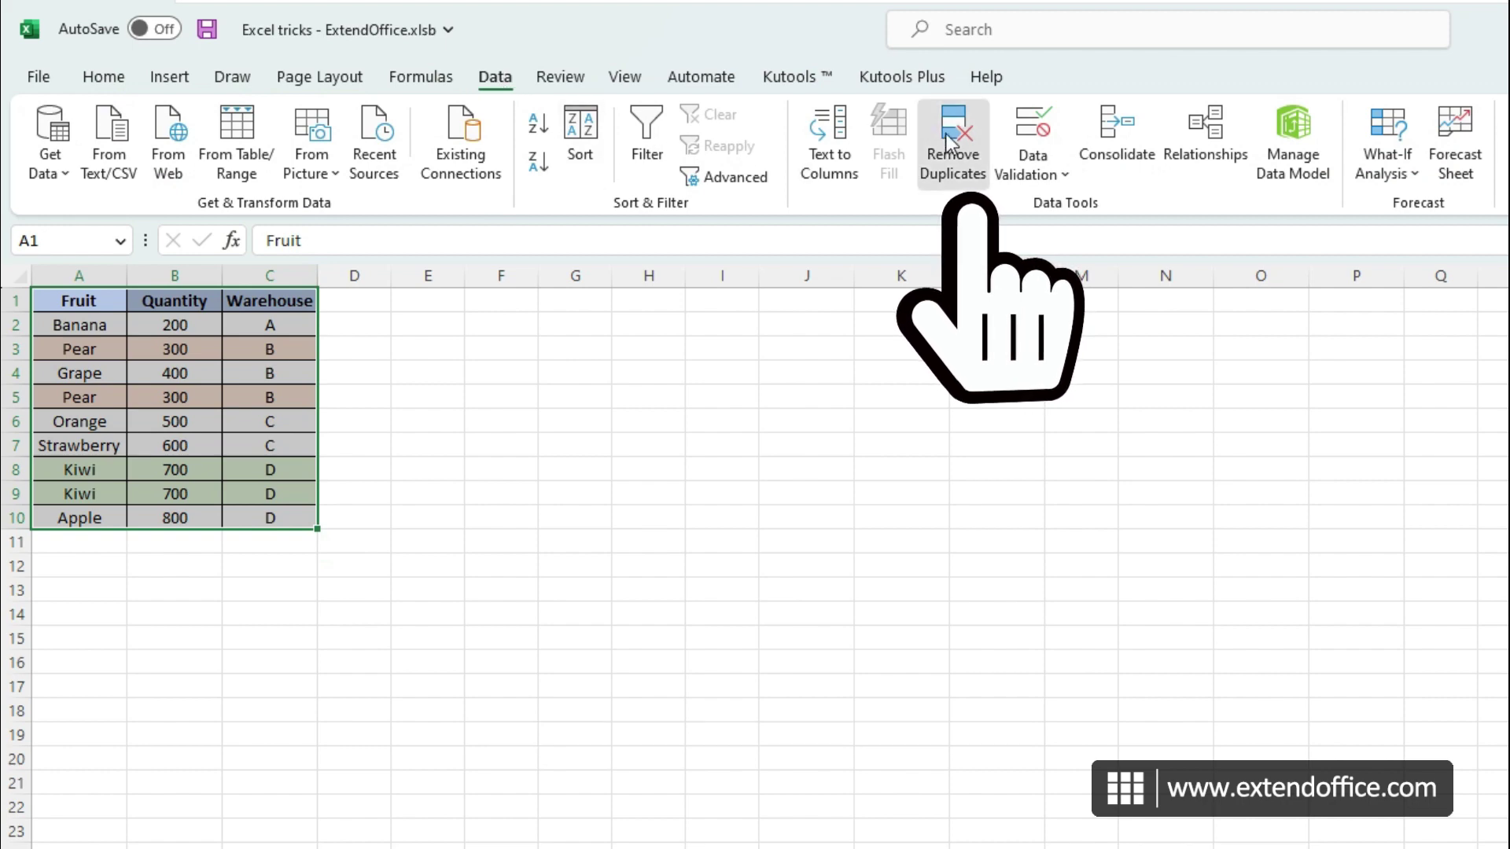
{"action": "left_click", "coordinate": [953, 153]}
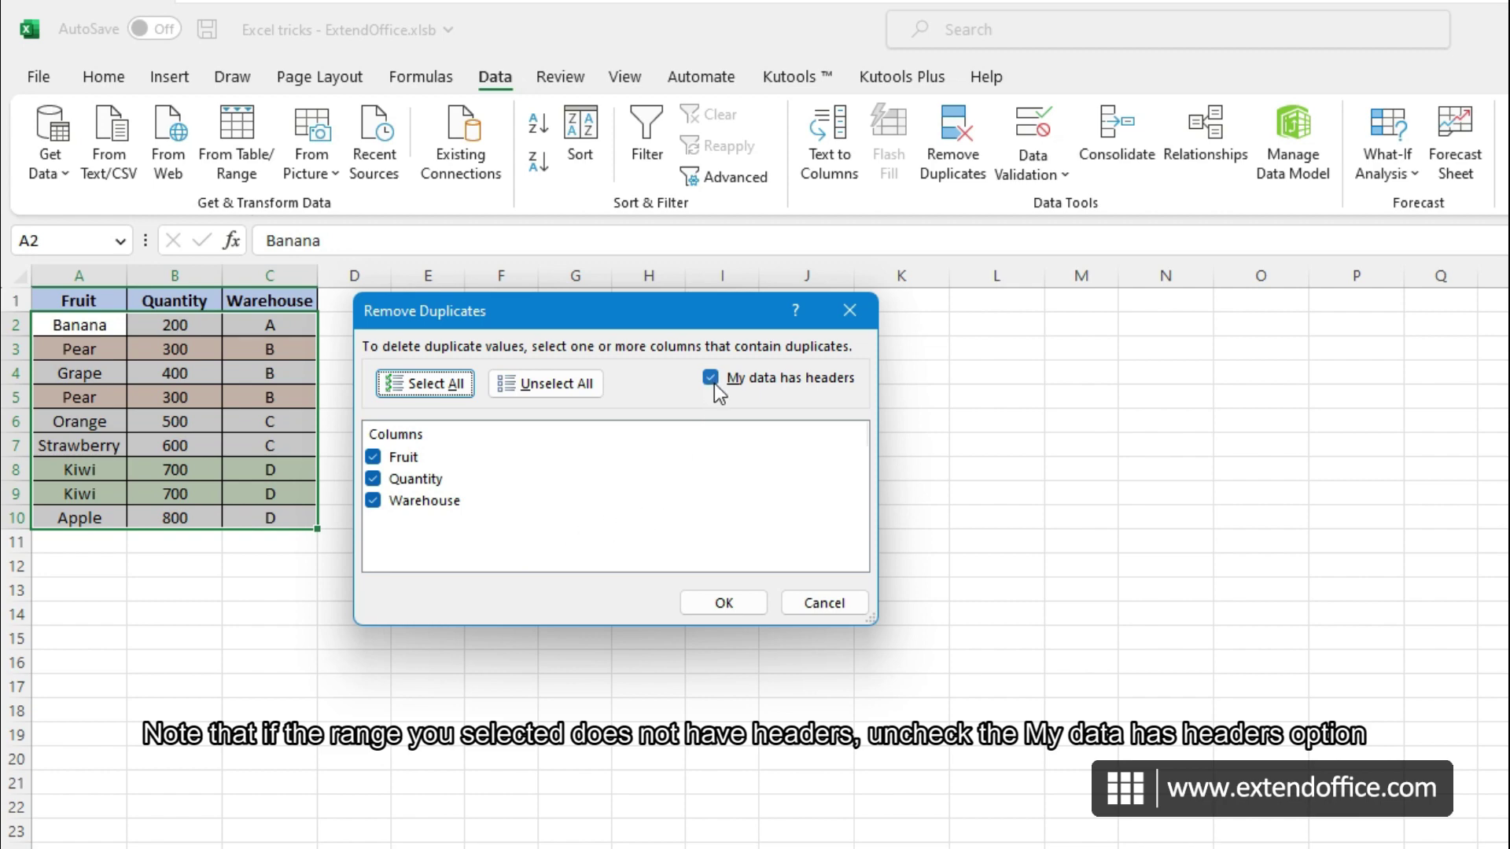
{"action": "left_click", "coordinate": [722, 604]}
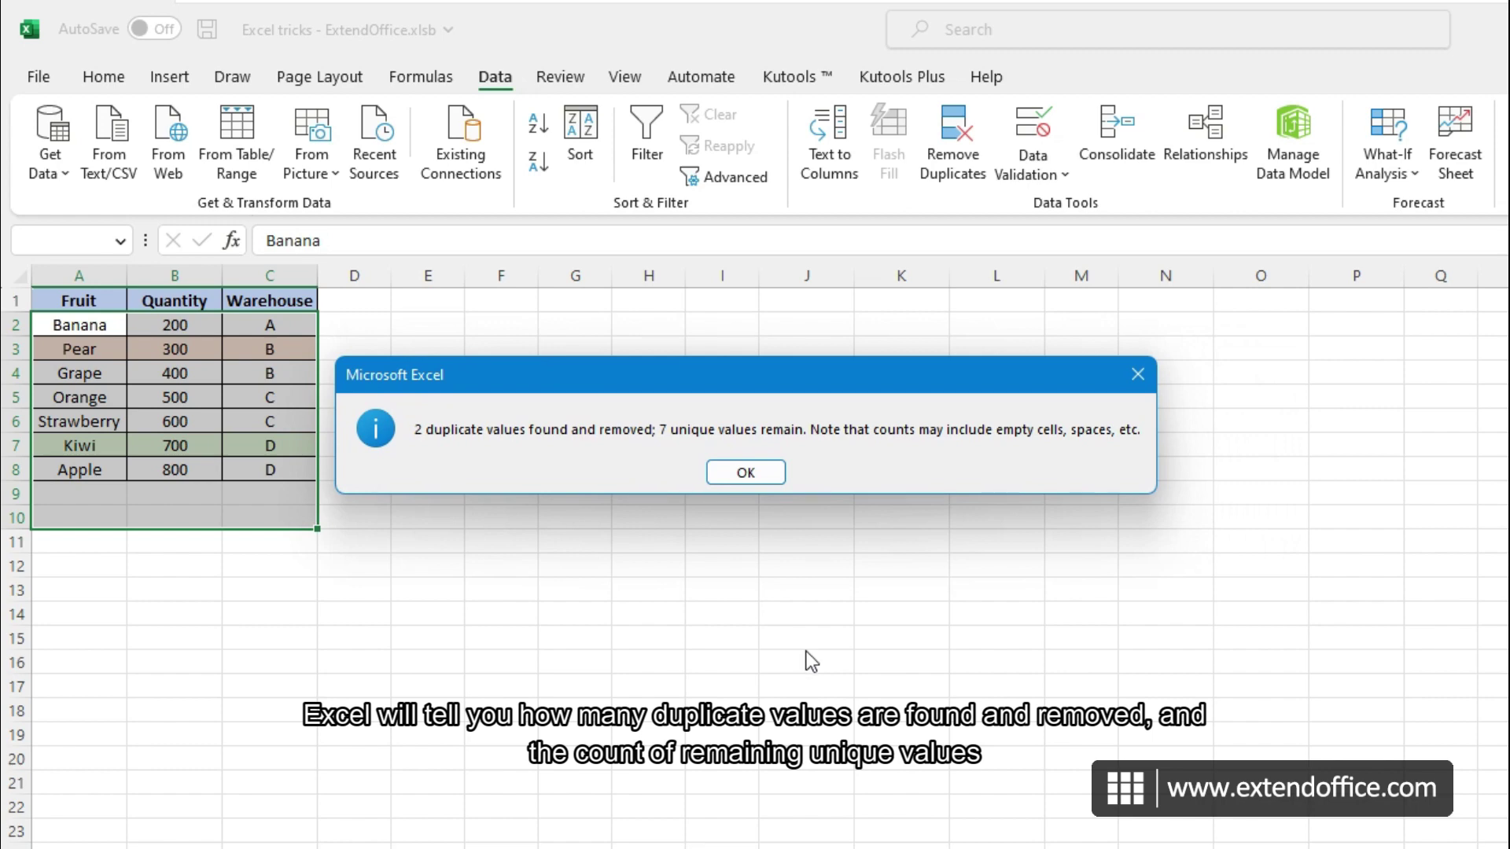
{"action": "left_click", "coordinate": [735, 472]}
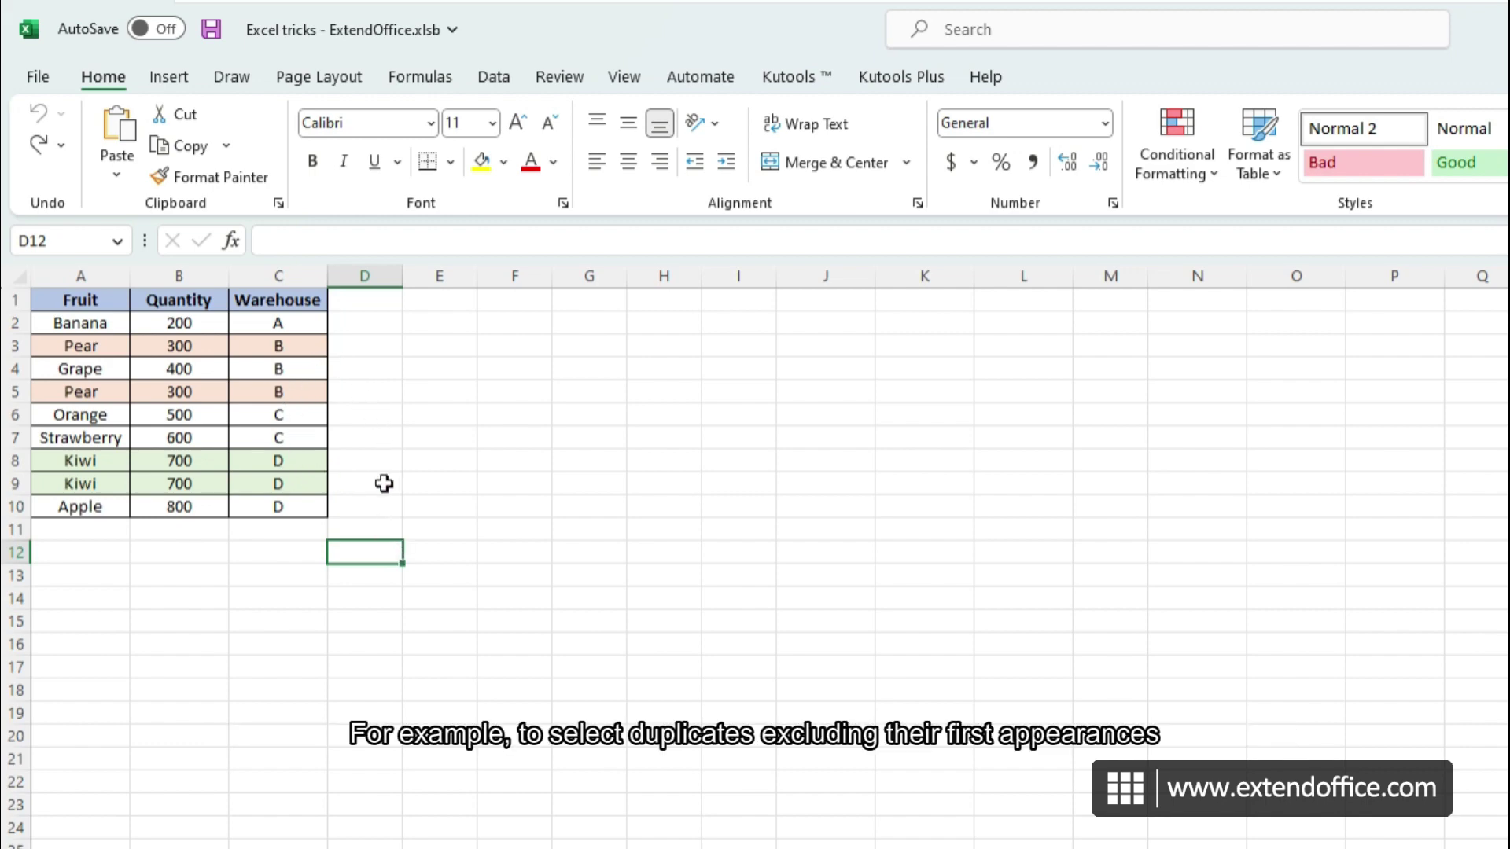
Set up Kutools' Select Duplicate & Unique Cells for A2:C10, based on each row, with the rule Duplicates (Except 1st one)
{"action": "left_click_drag", "start_coordinate": [95, 323], "coordinate": [289, 505]}
{"action": "left_click", "coordinate": [786, 77]}
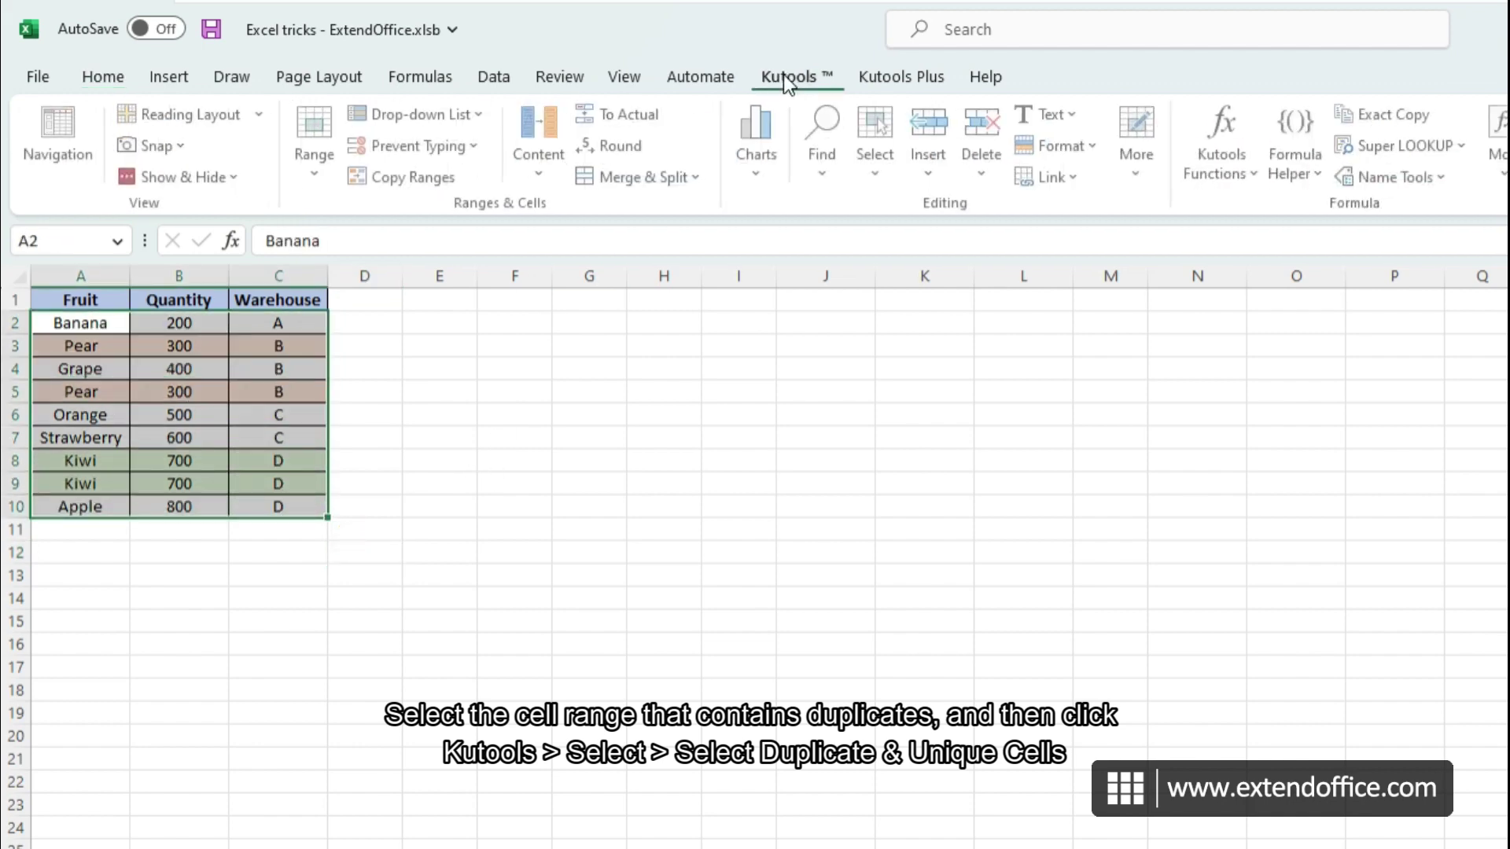
{"action": "left_click", "coordinate": [877, 157]}
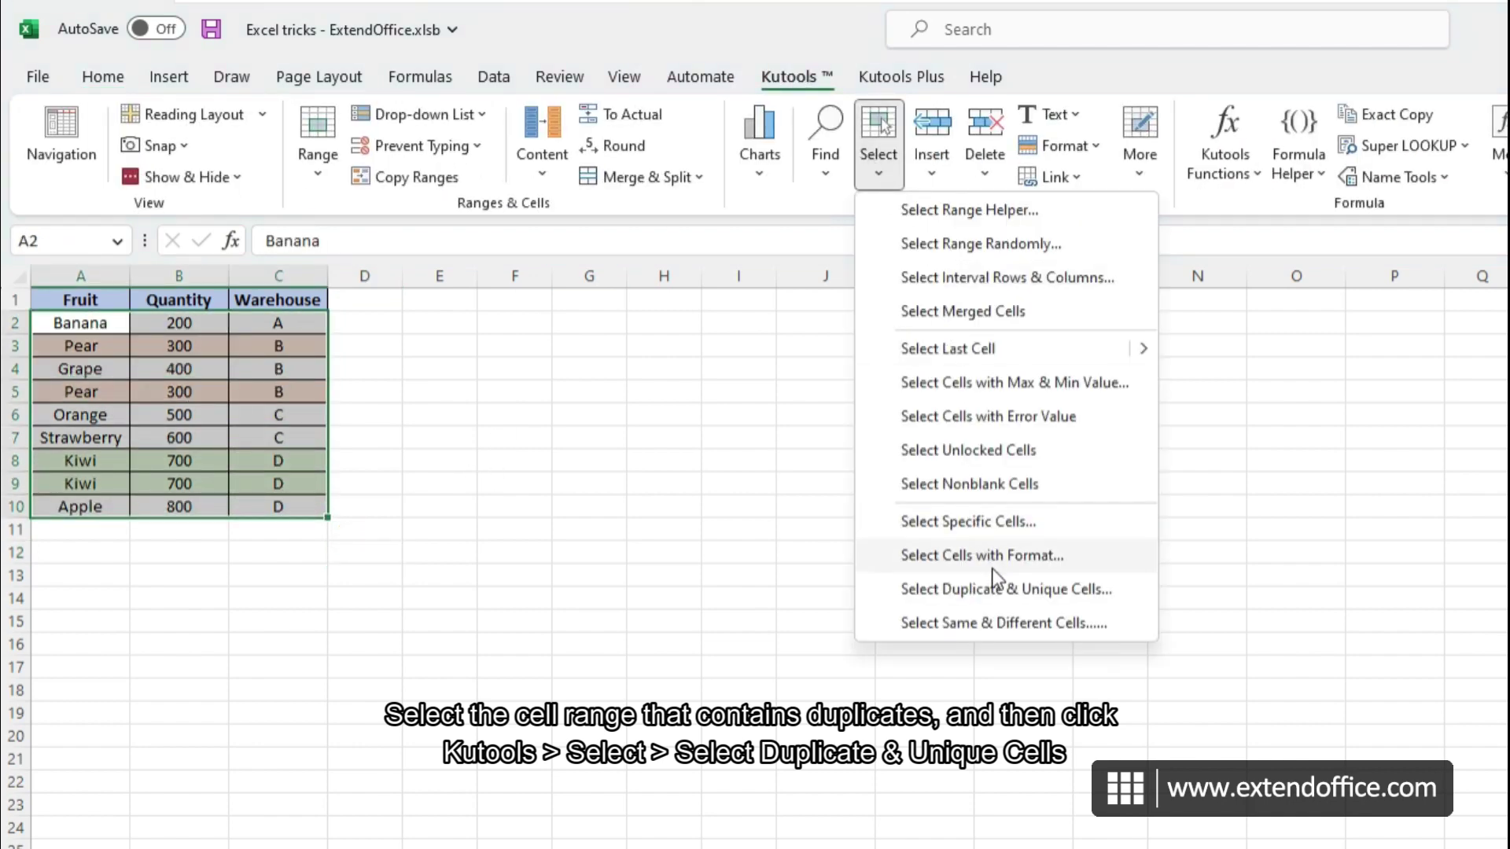
{"action": "left_click", "coordinate": [1000, 585]}
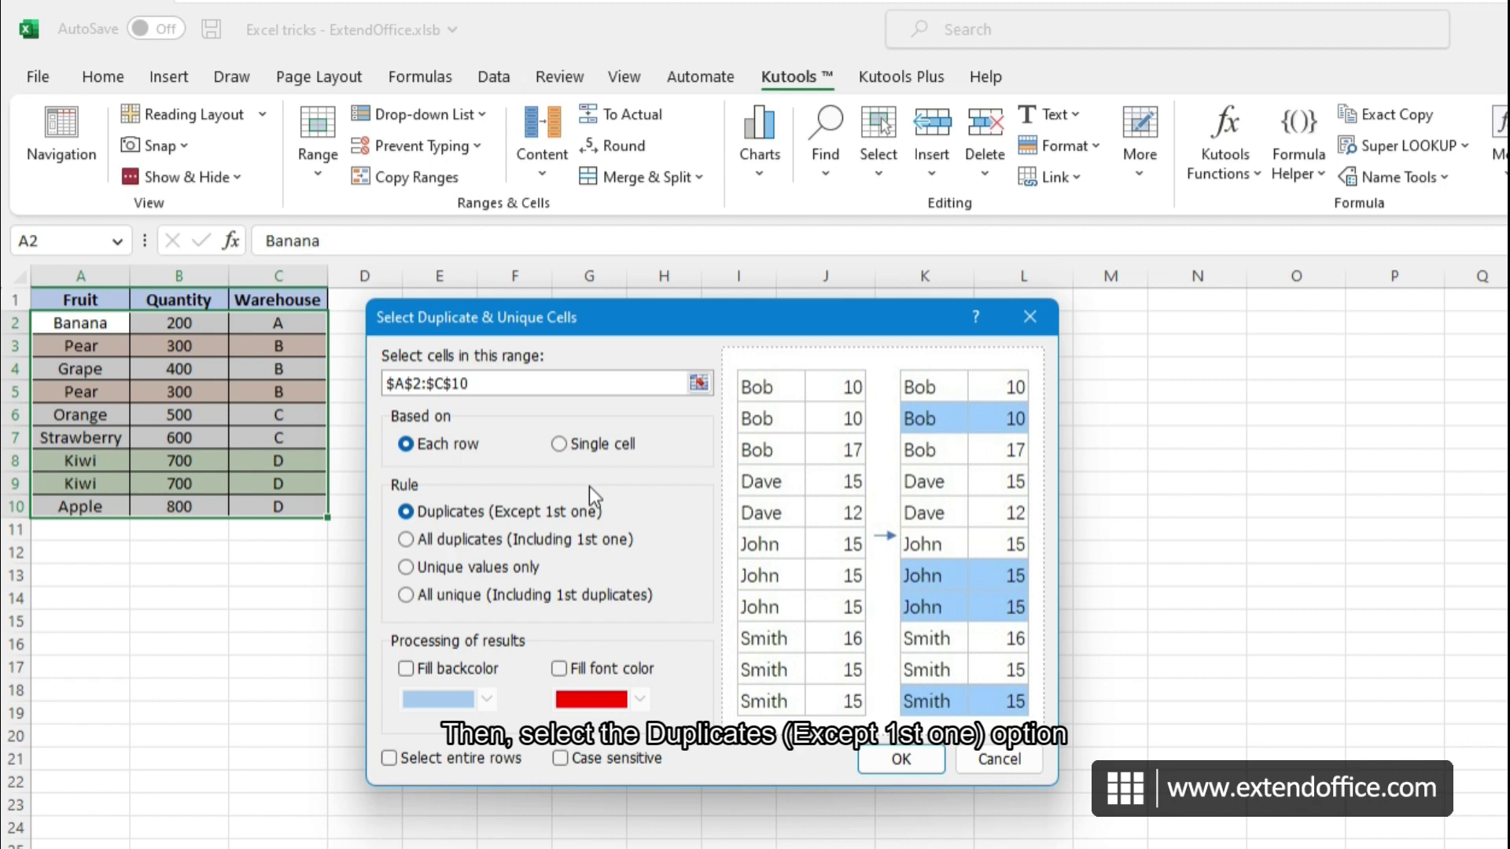
{"action": "left_click", "coordinate": [518, 513]}
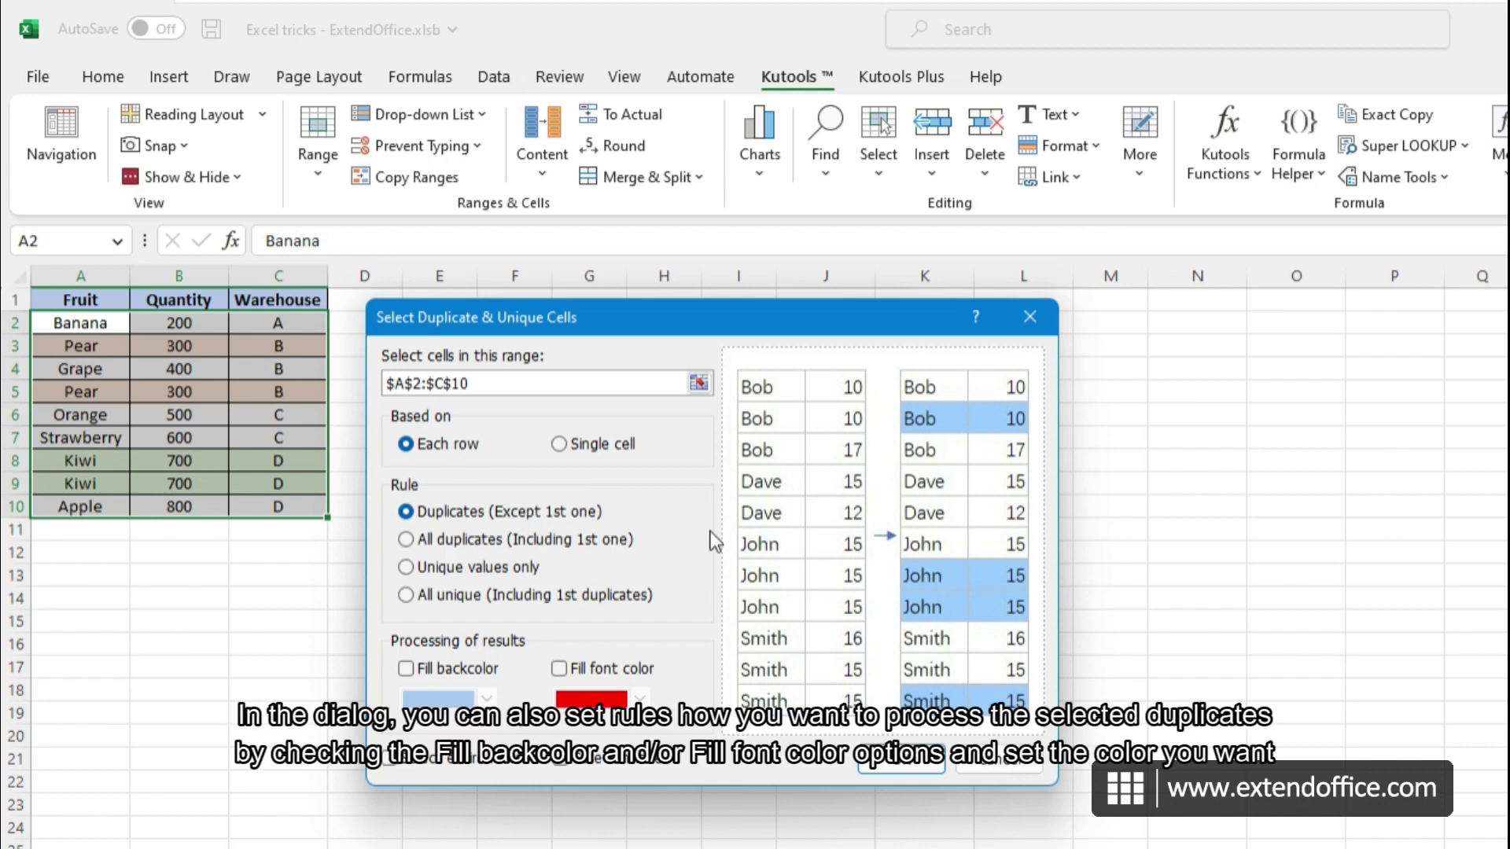
Enable a red fill font color with case sensitivity left off, and apply the duplicate selection to the rows
{"action": "left_click", "coordinate": [559, 669]}
{"action": "left_click", "coordinate": [639, 699]}
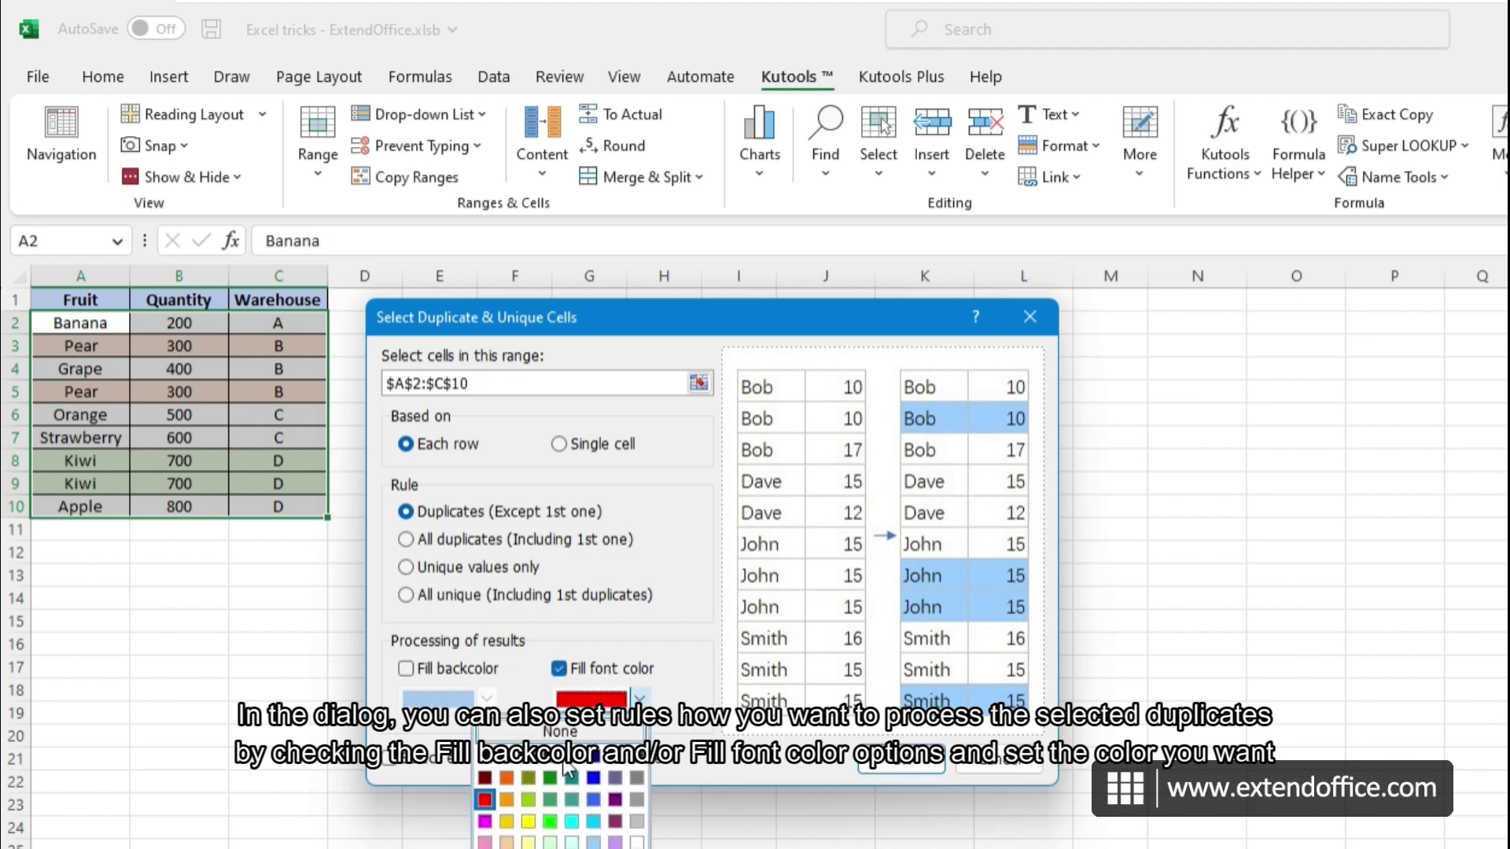
{"action": "left_click", "coordinate": [484, 800]}
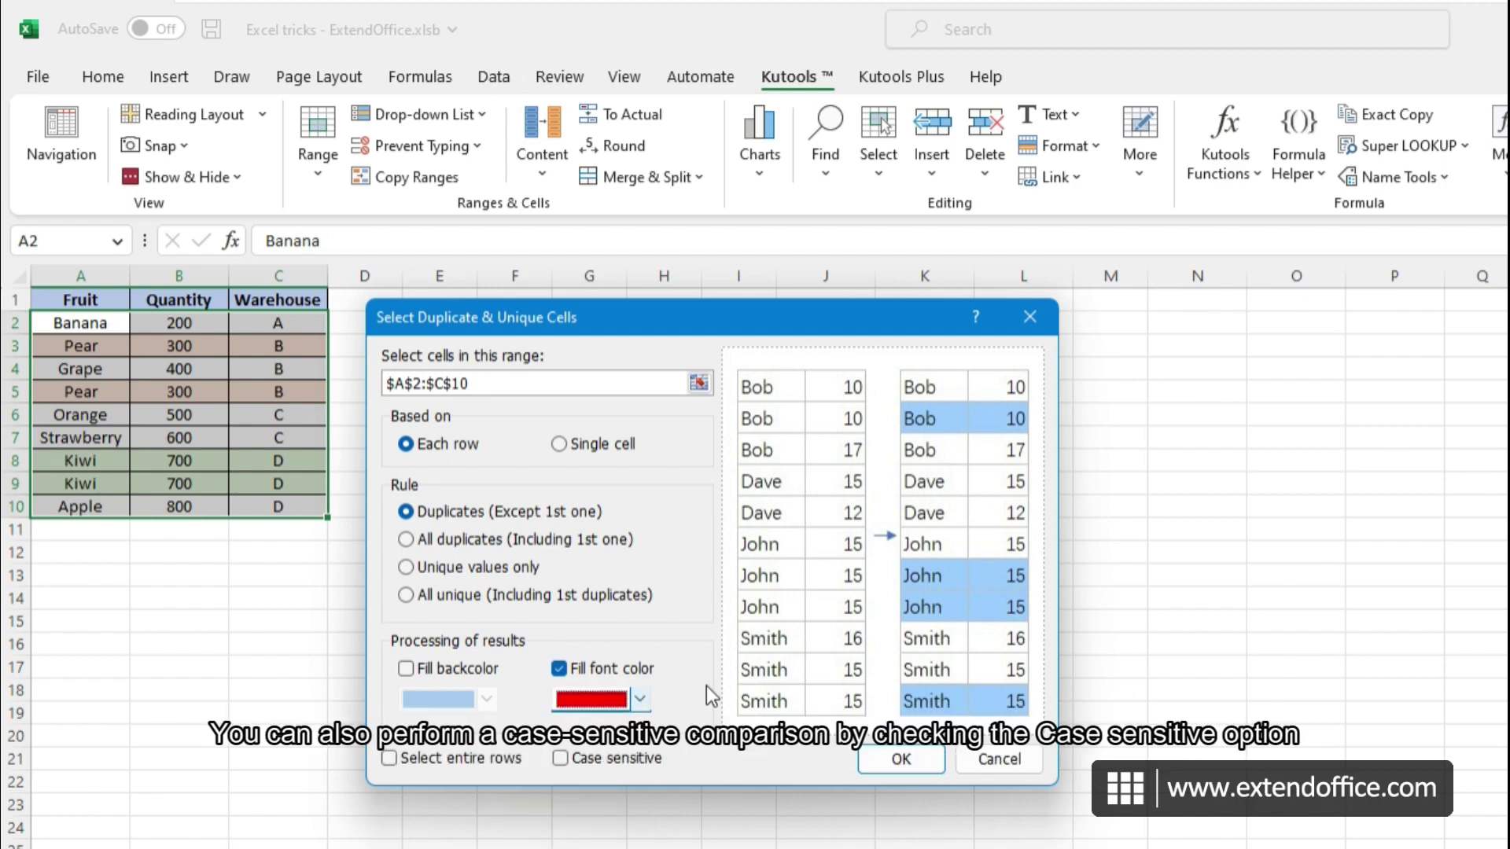
{"action": "left_click", "coordinate": [560, 759]}
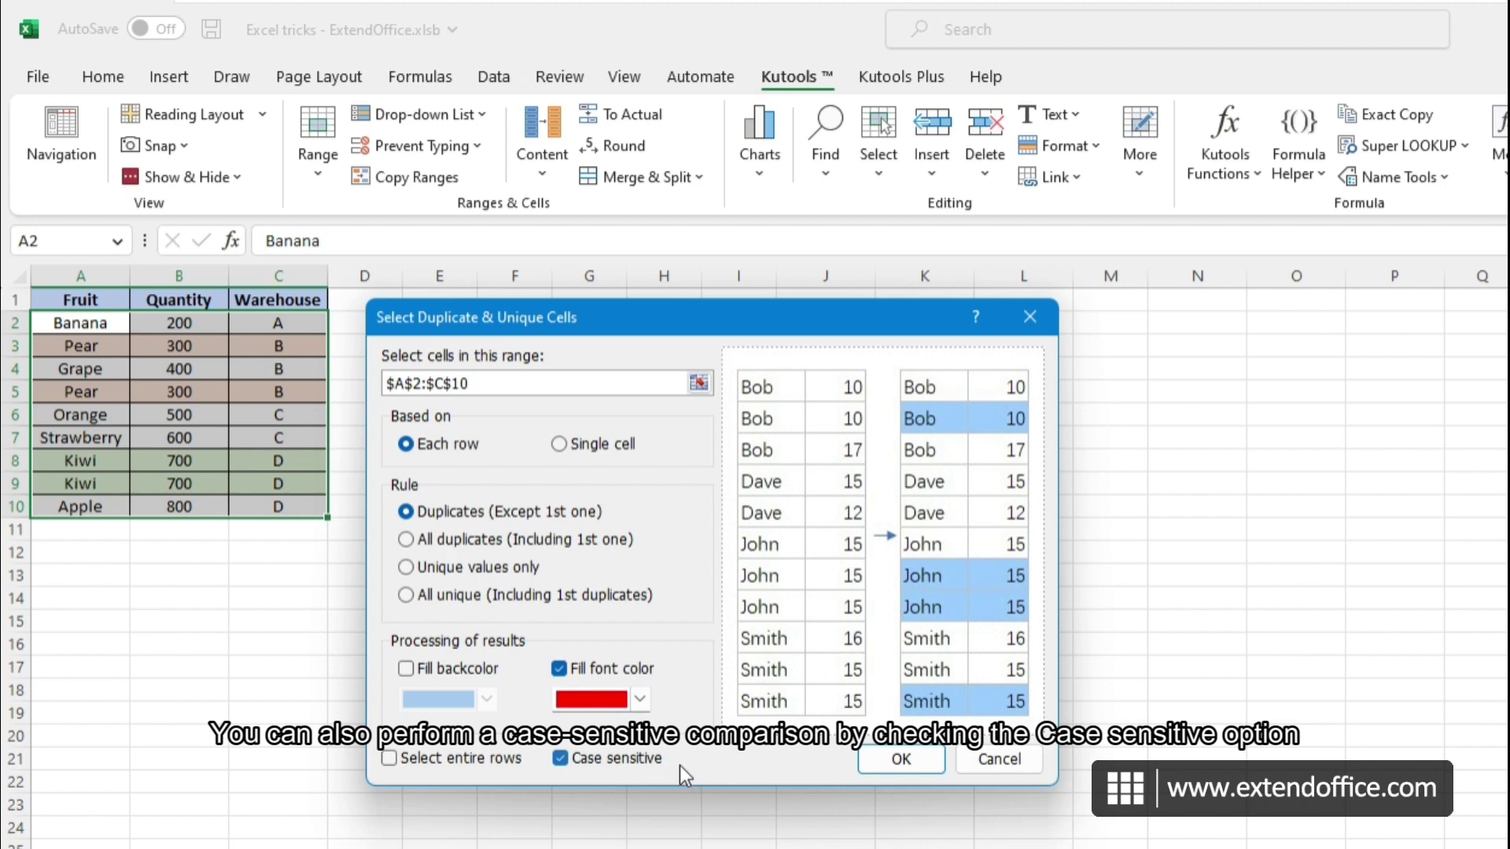
{"action": "left_click", "coordinate": [599, 763]}
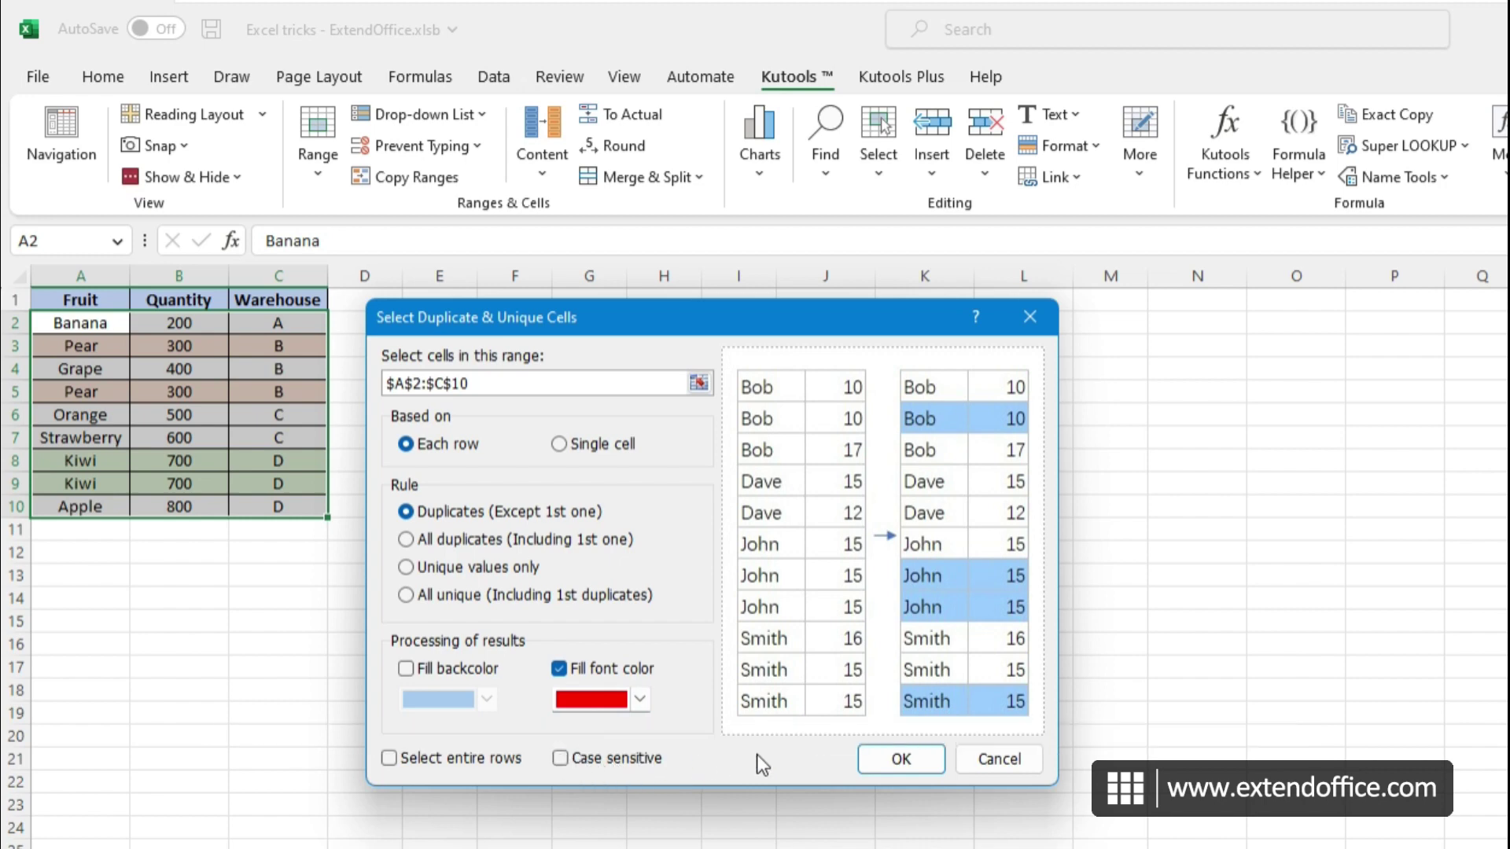
{"action": "left_click", "coordinate": [900, 759]}
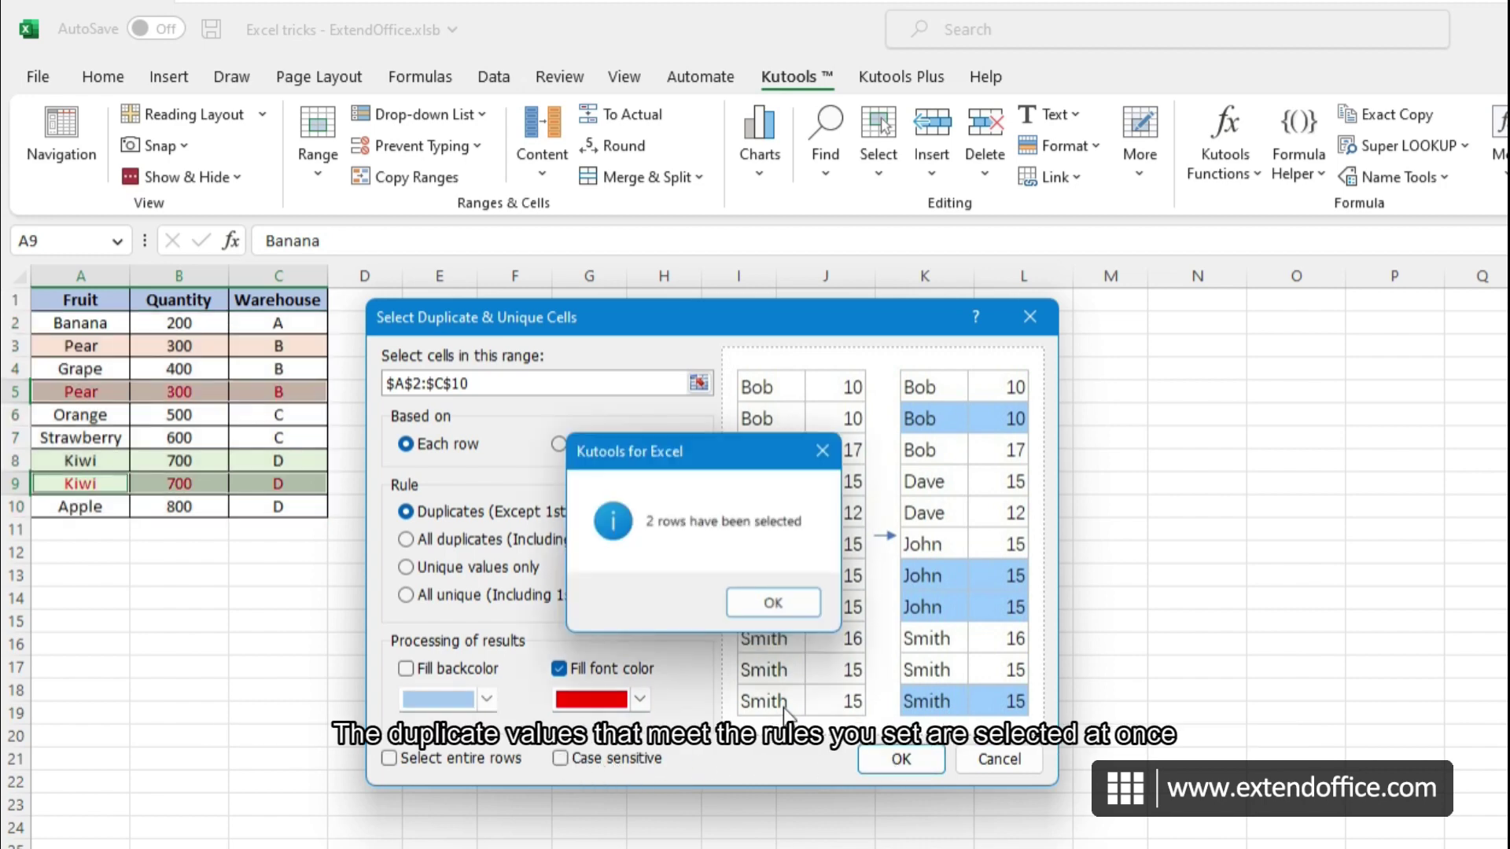
{"action": "left_click", "coordinate": [773, 602]}
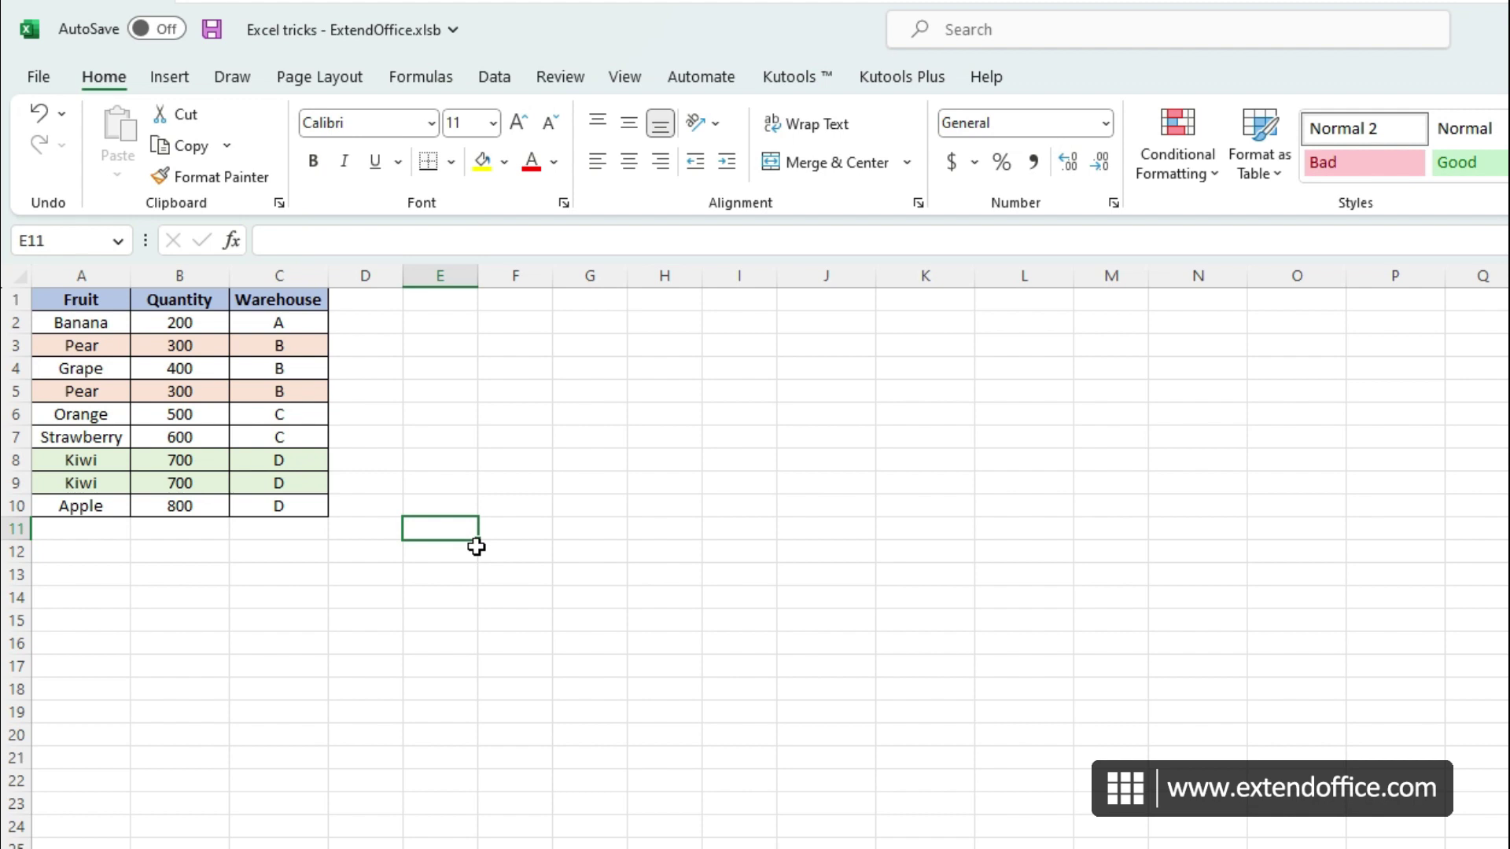
Filter the fruit list in place with Advanced Filter, using list range $A$1:$B$10 and showing unique records only
{"action": "left_click_drag", "start_coordinate": [79, 321], "coordinate": [277, 501]}
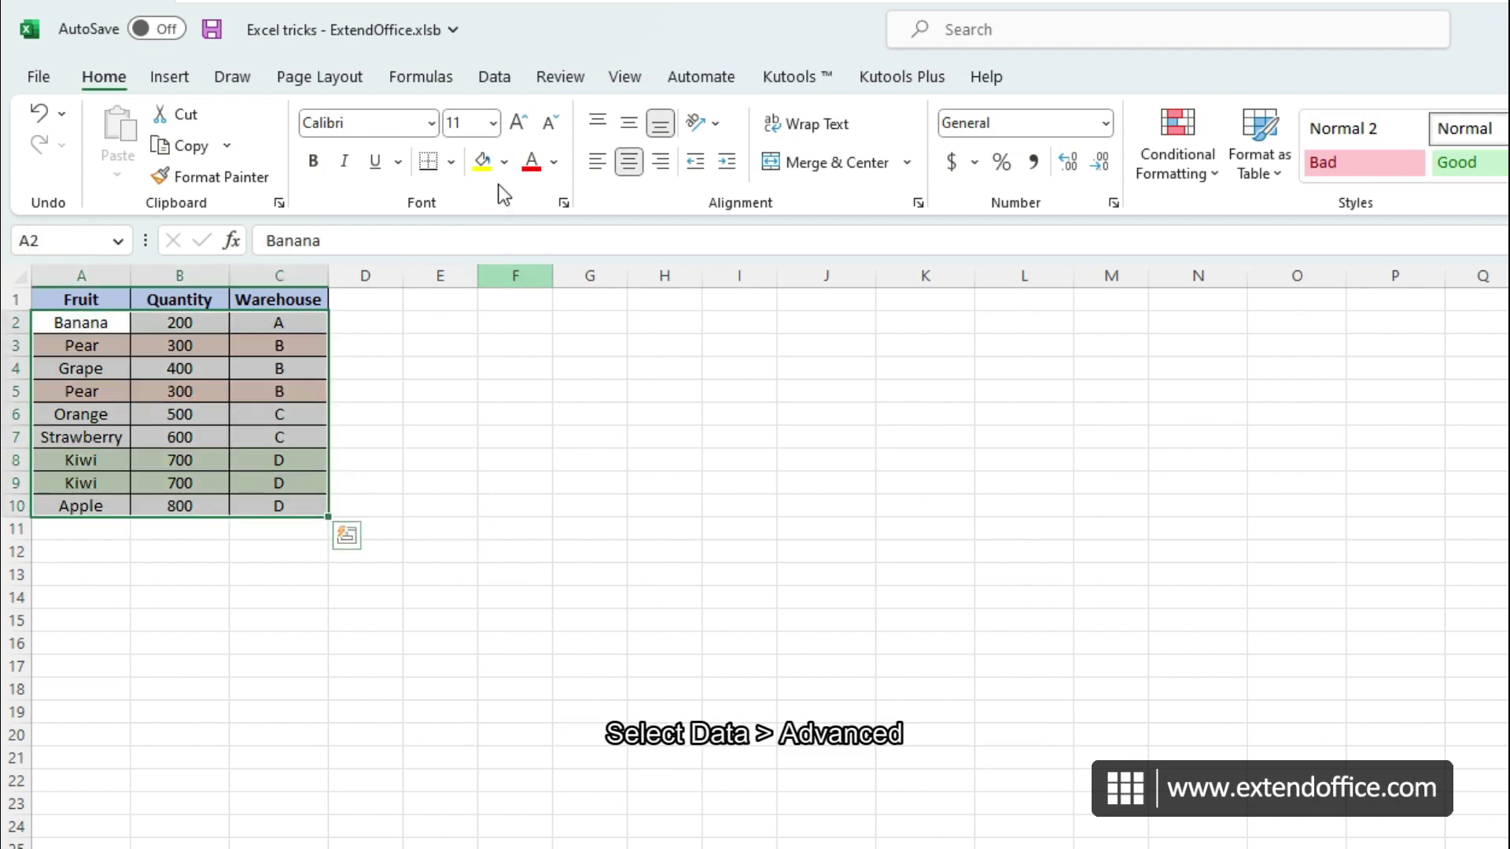
{"action": "left_click", "coordinate": [494, 76]}
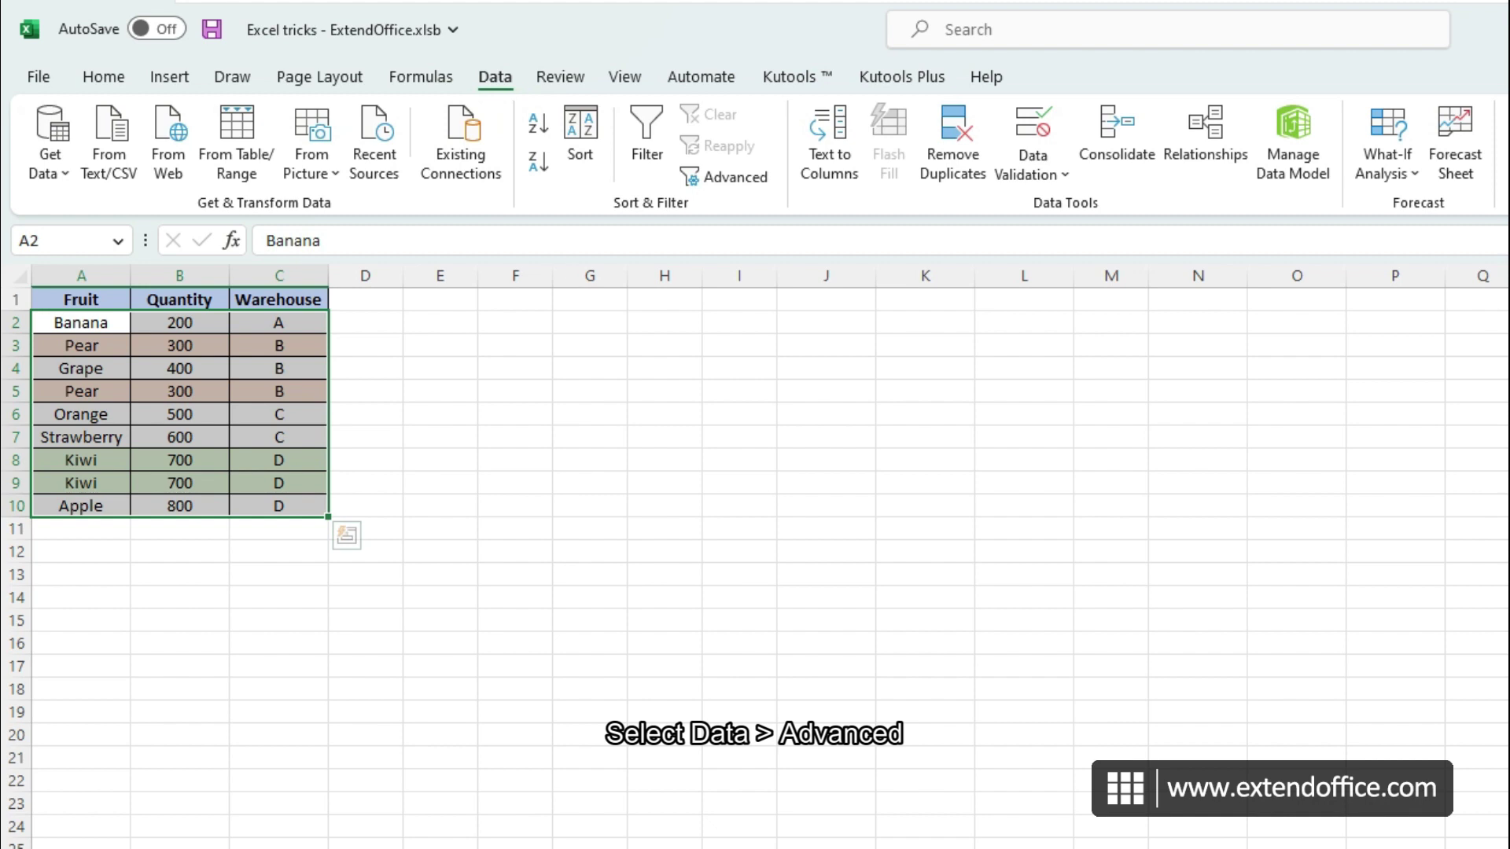
{"action": "left_click", "coordinate": [701, 176]}
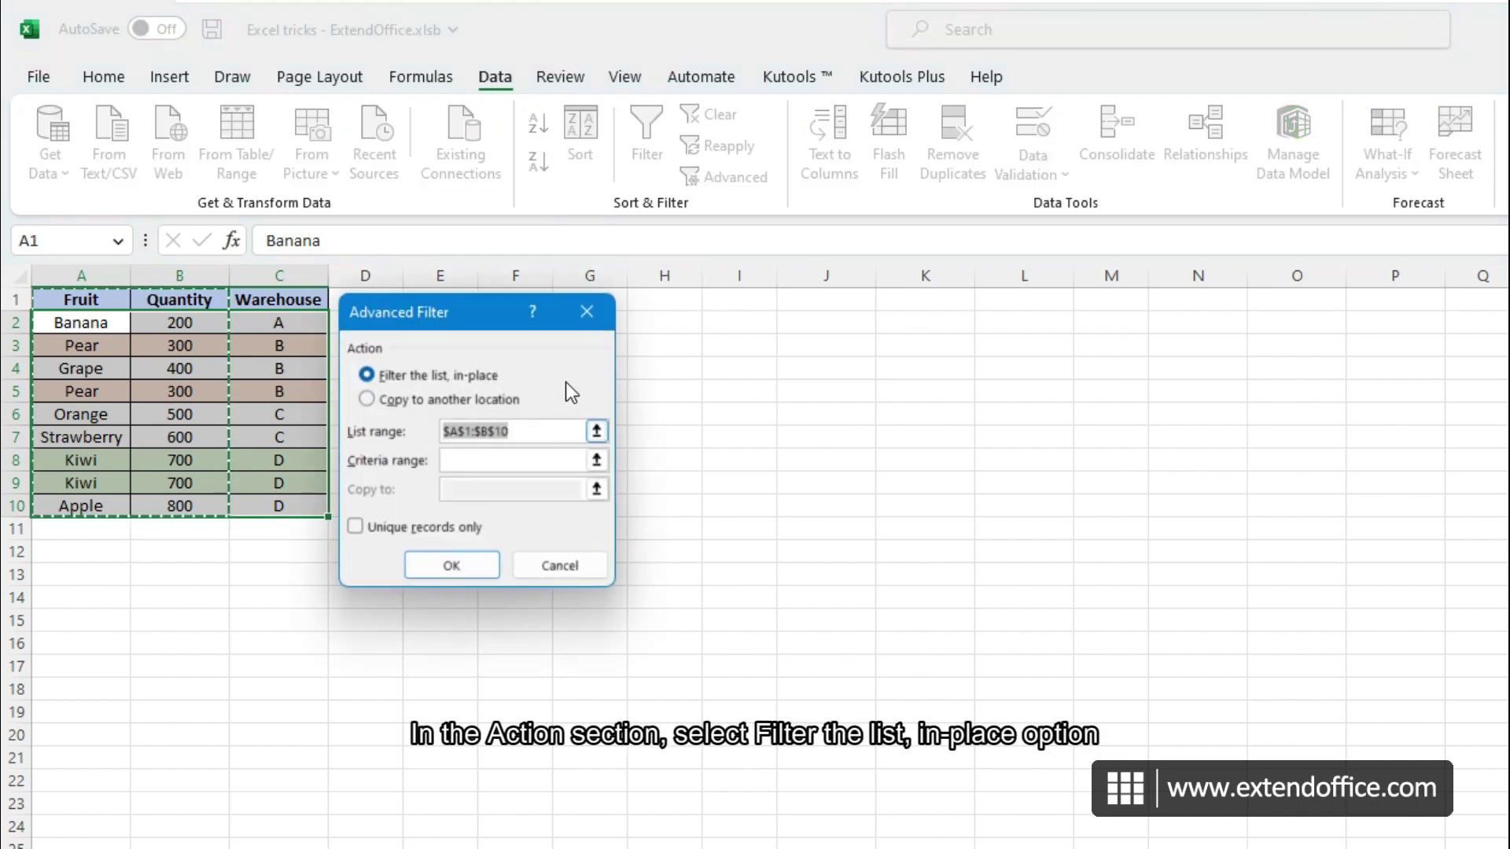
{"action": "left_click", "coordinate": [477, 374]}
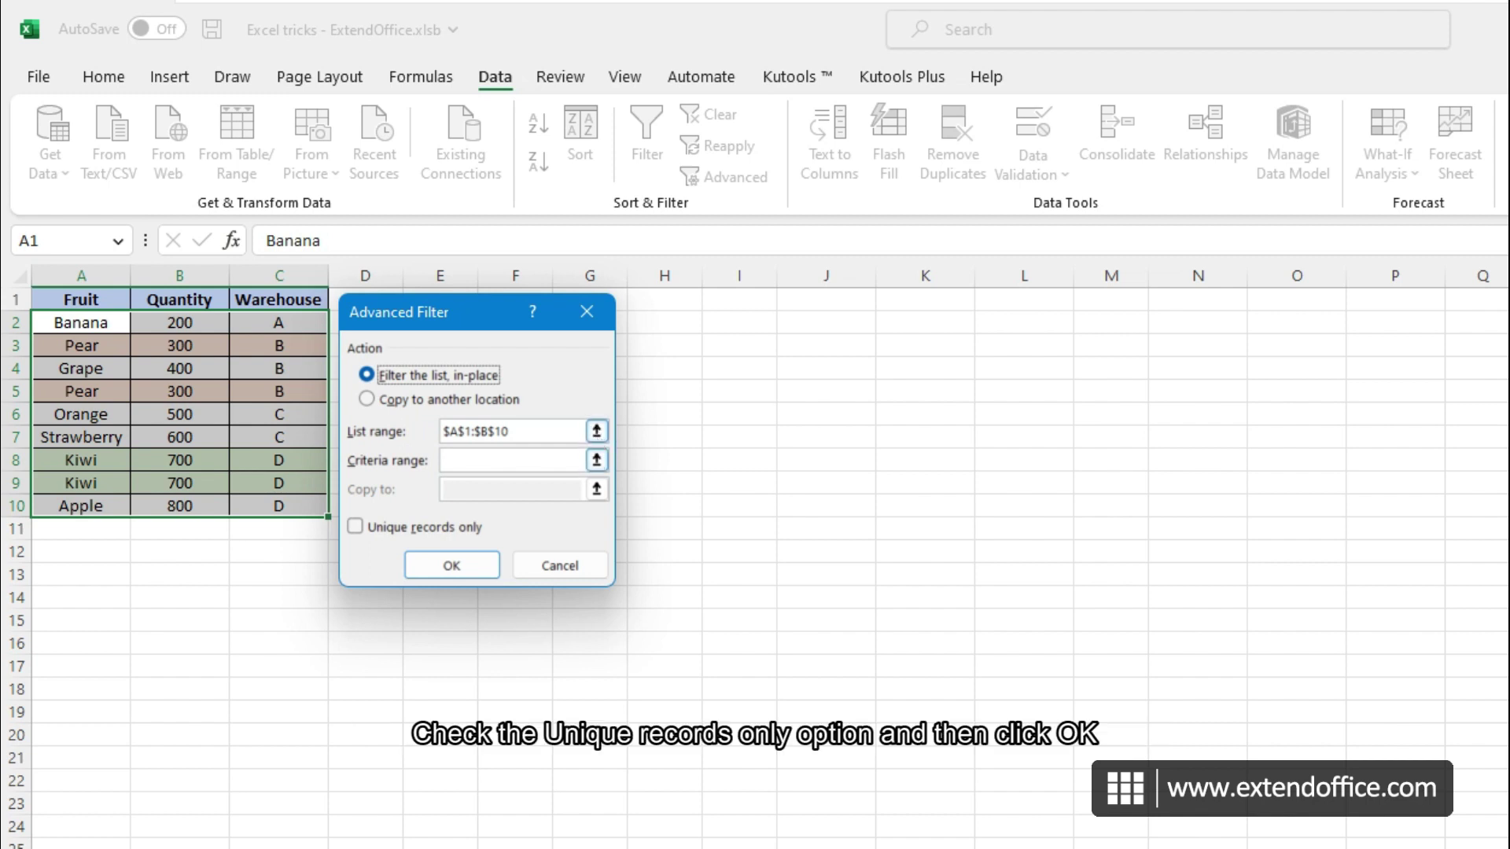
{"action": "left_click", "coordinate": [379, 522]}
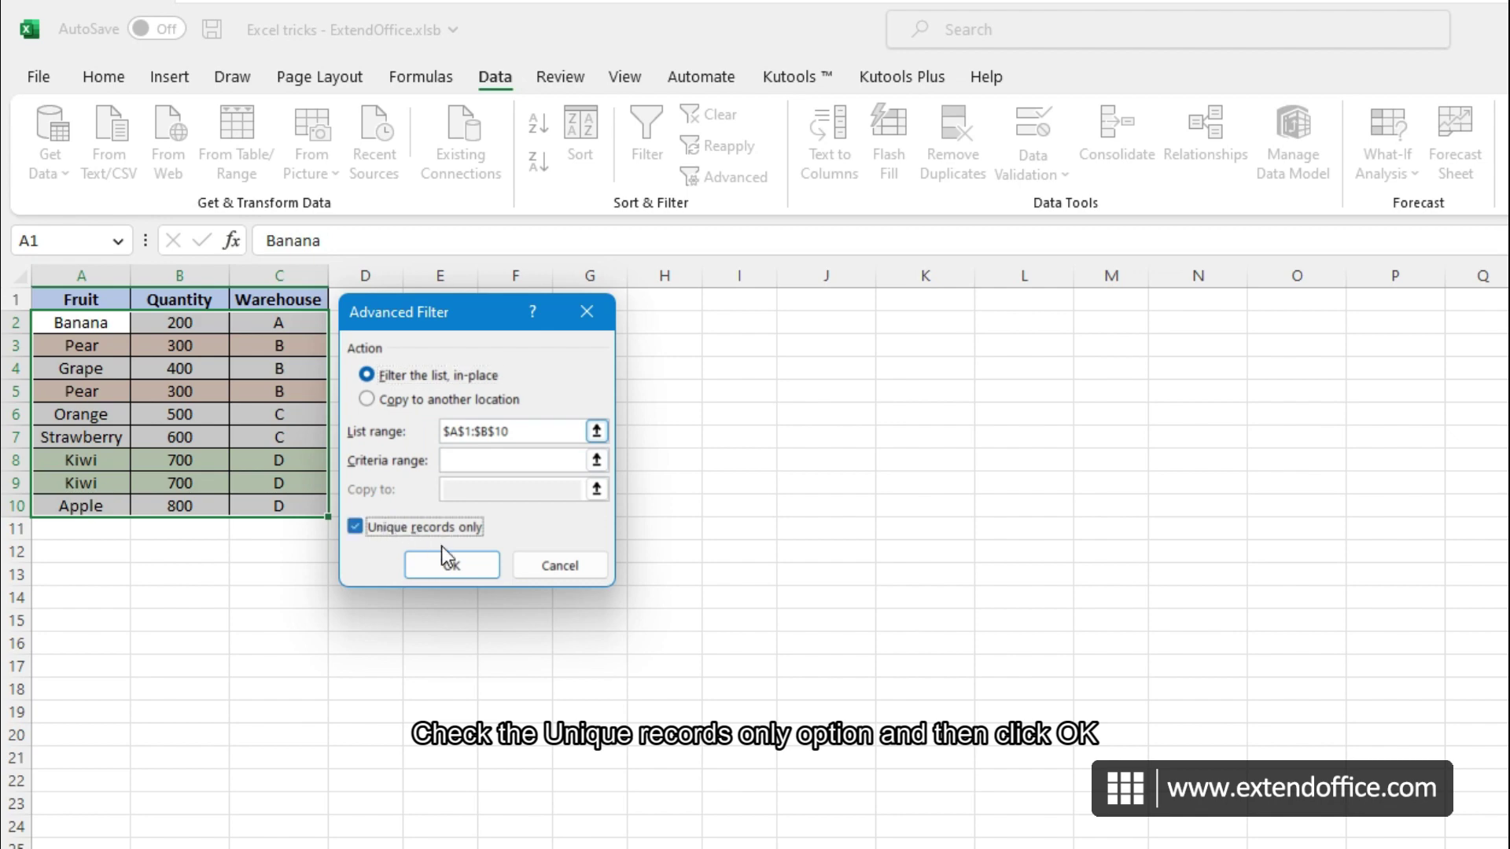
{"action": "left_click", "coordinate": [453, 564]}
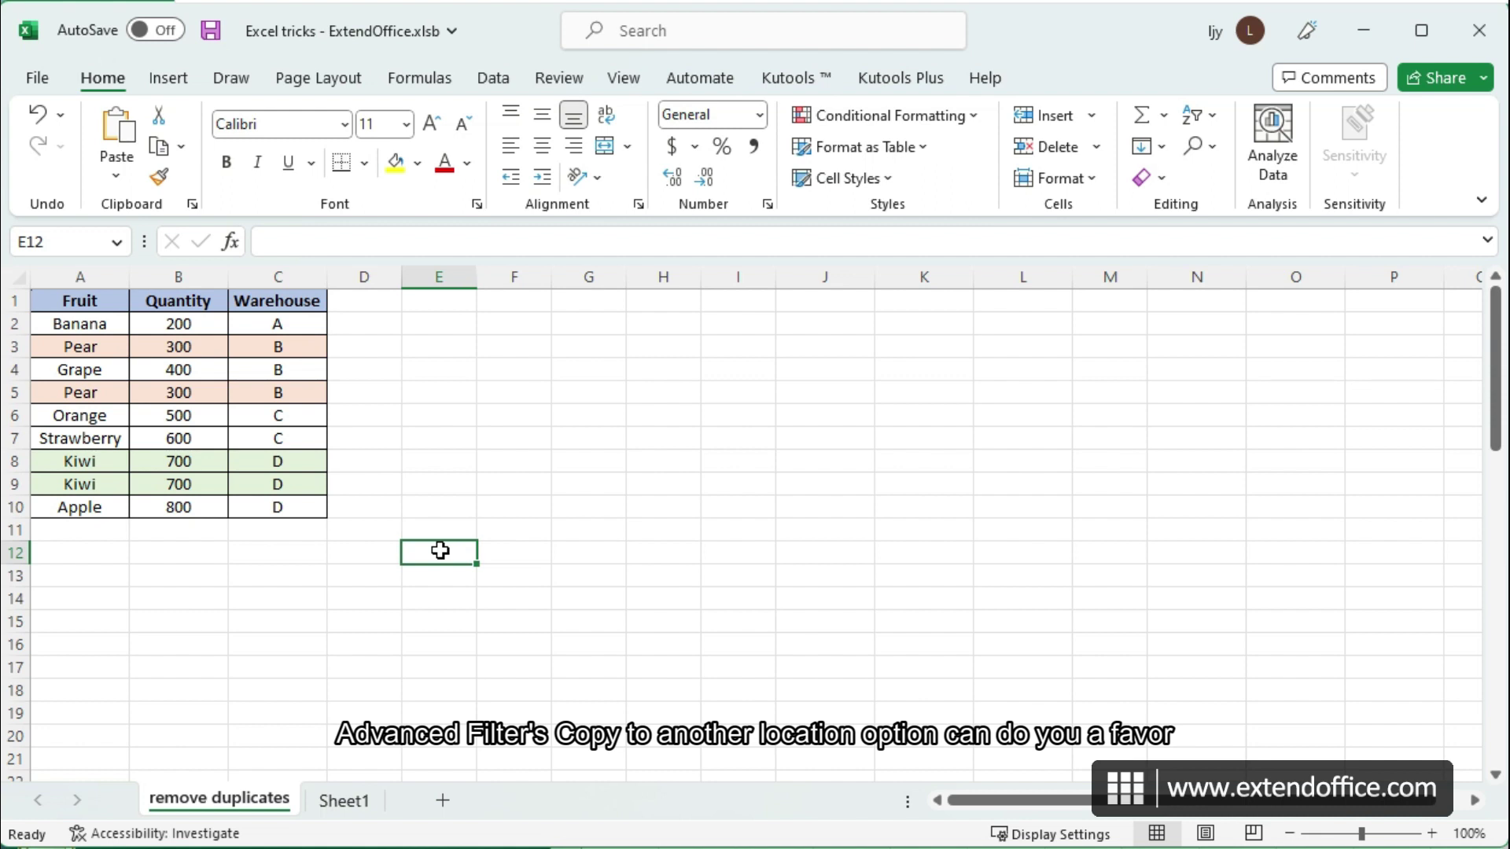
Set up an Advanced Filter on A2:C10 that copies to another location, with A12 of the remove duplicates sheet as the destination
{"action": "left_click_drag", "start_coordinate": [91, 323], "coordinate": [278, 507]}
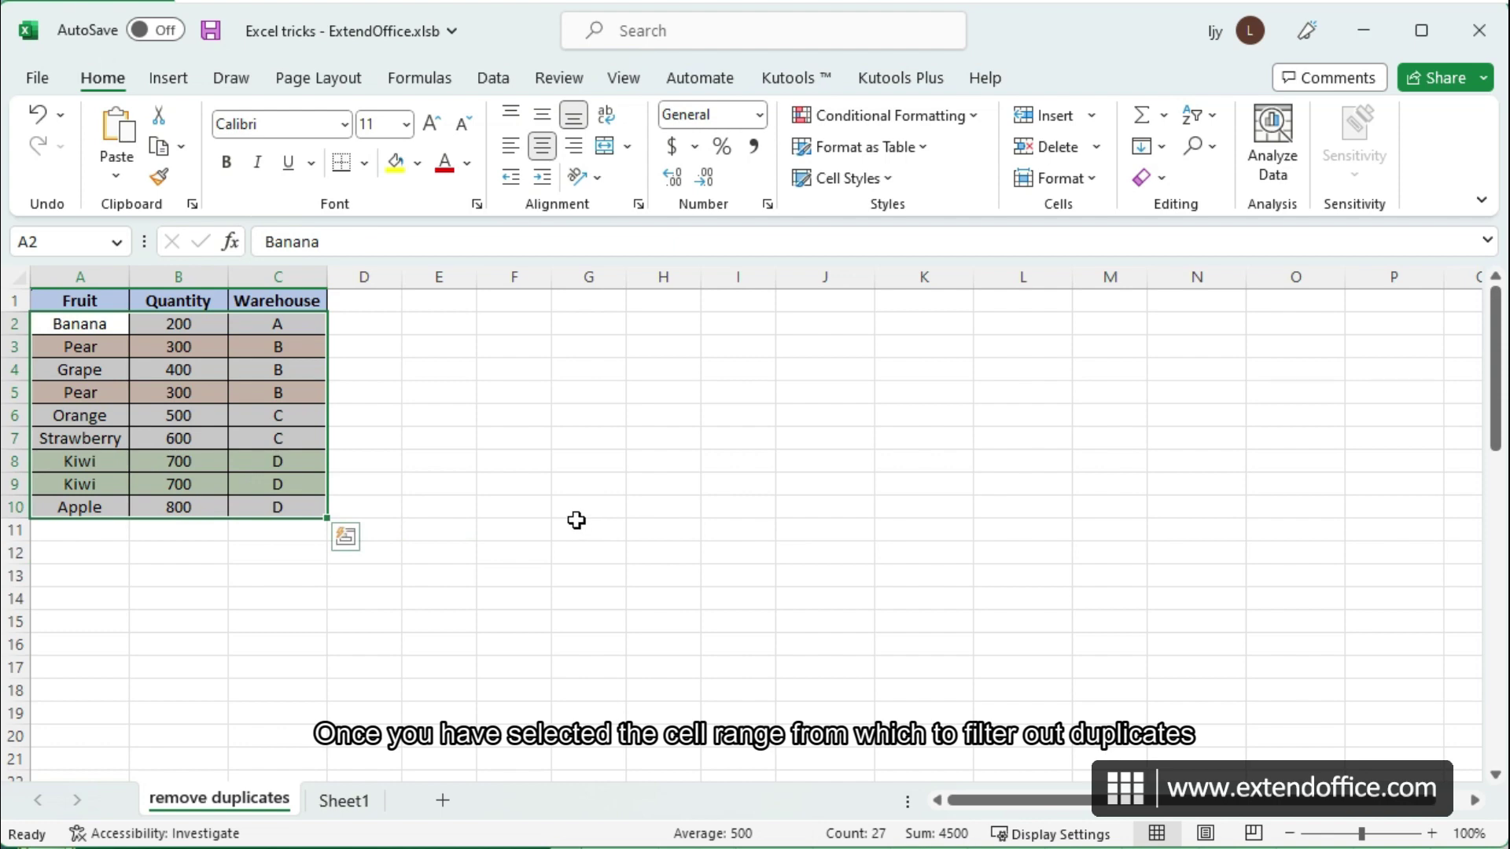
{"action": "left_click", "coordinate": [493, 78]}
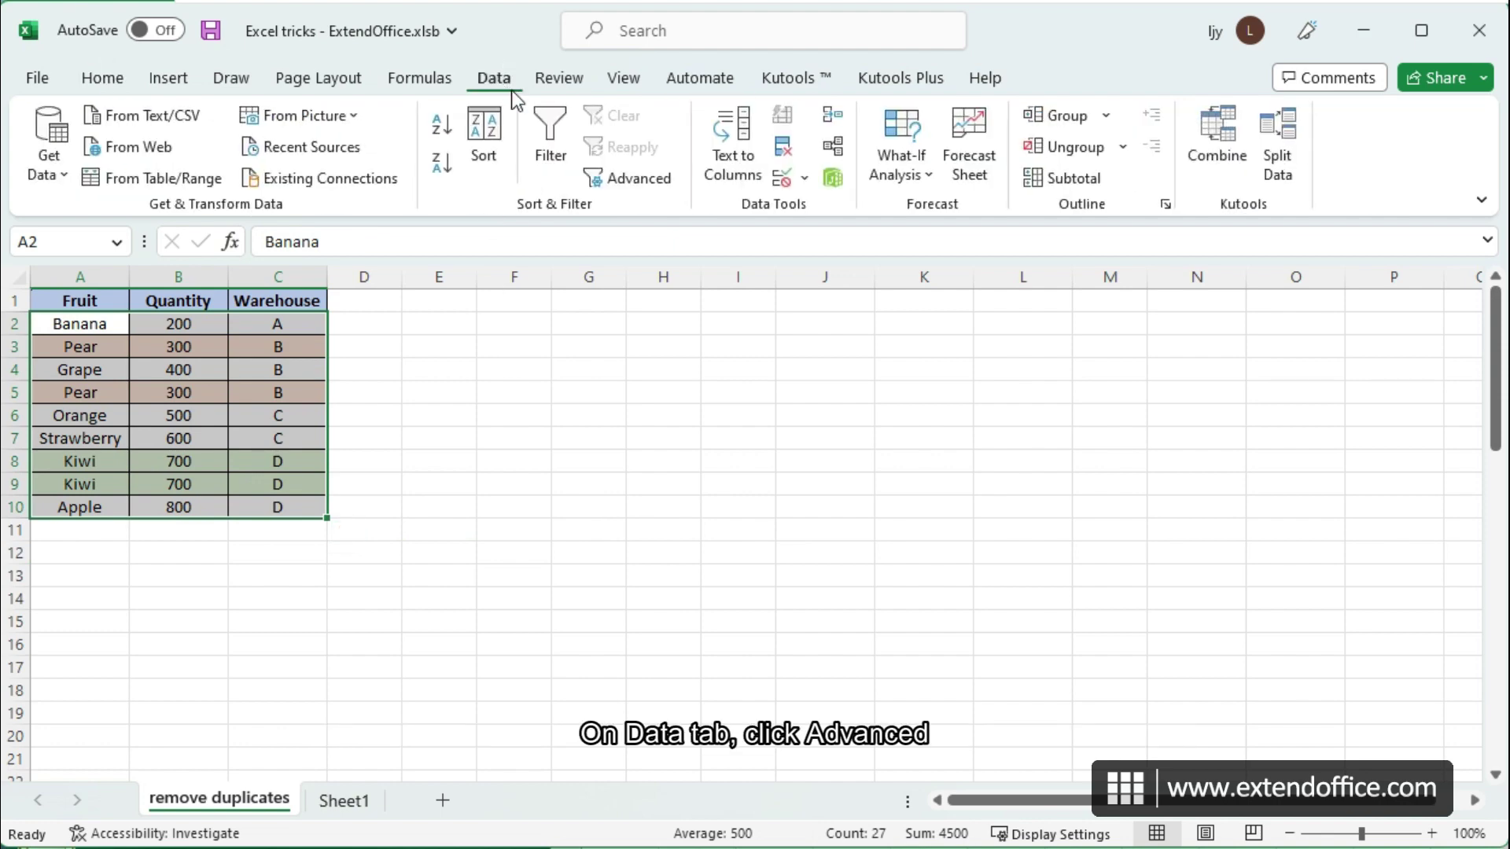
{"action": "left_click", "coordinate": [610, 177]}
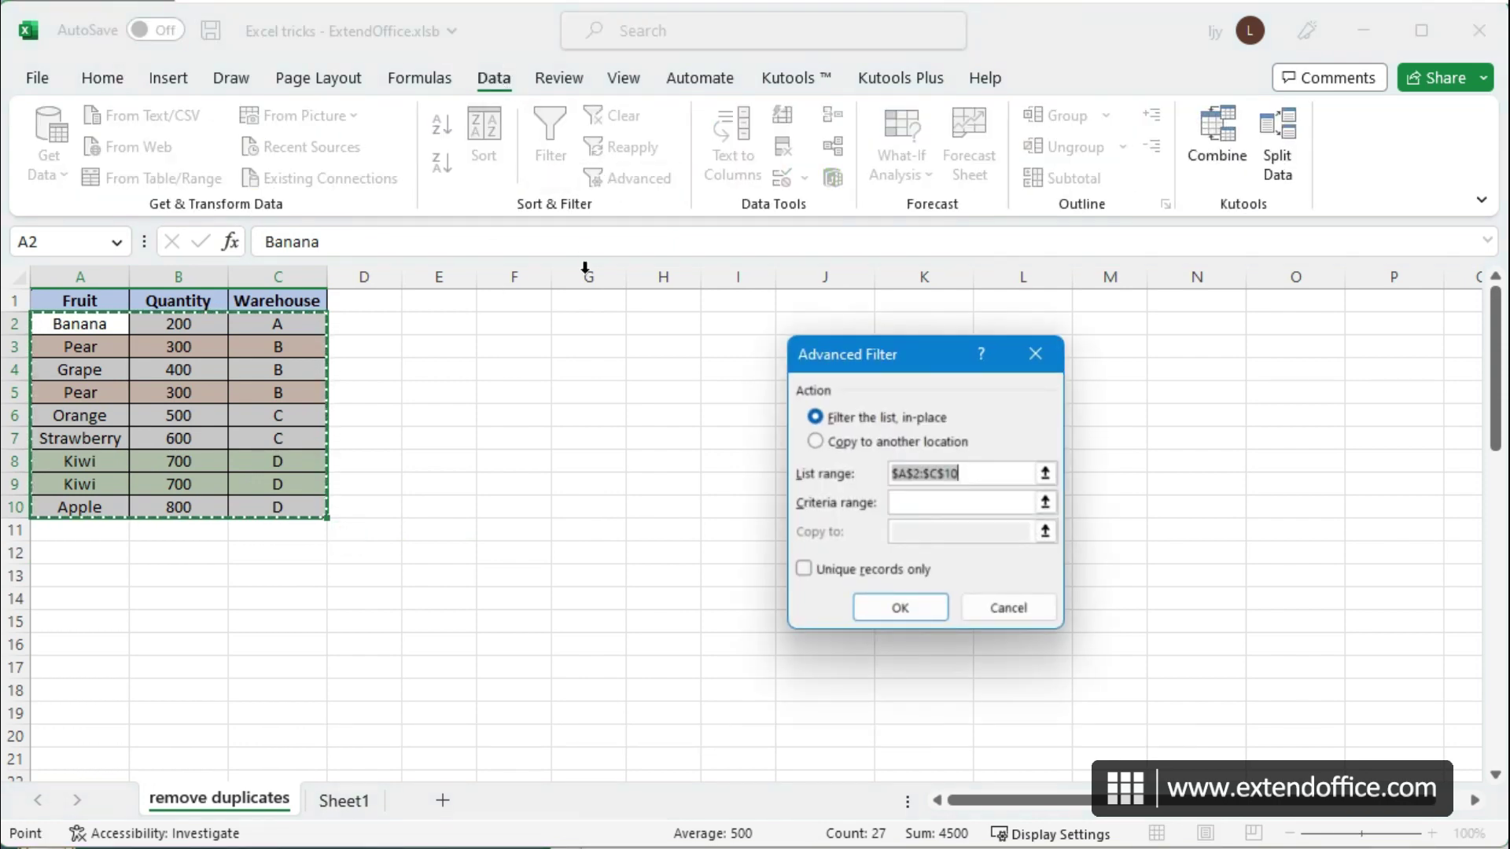
{"action": "left_click_drag", "start_coordinate": [898, 365], "coordinate": [577, 340]}
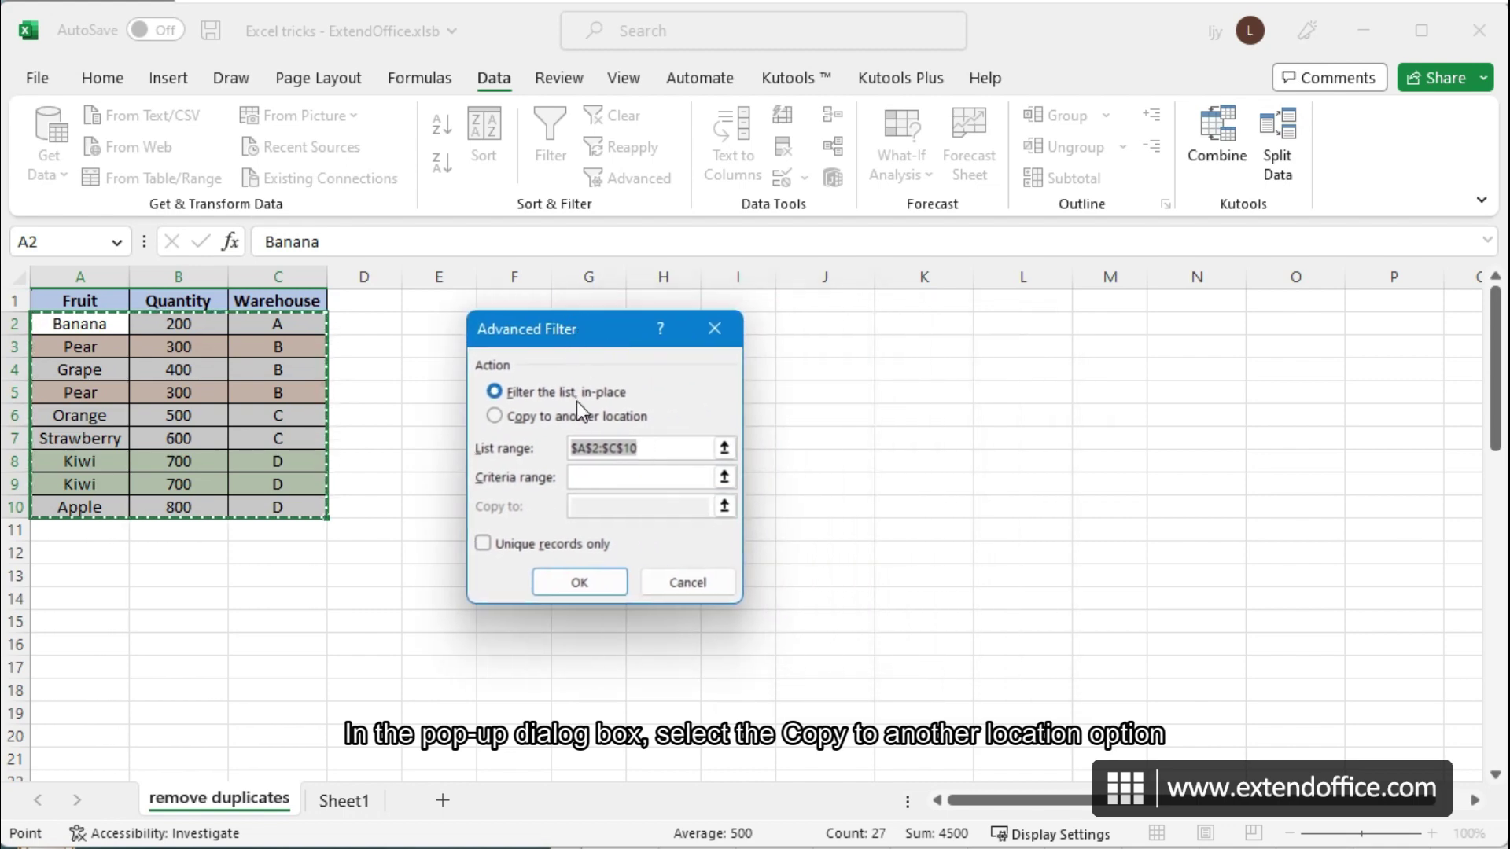
{"action": "left_click", "coordinate": [568, 417]}
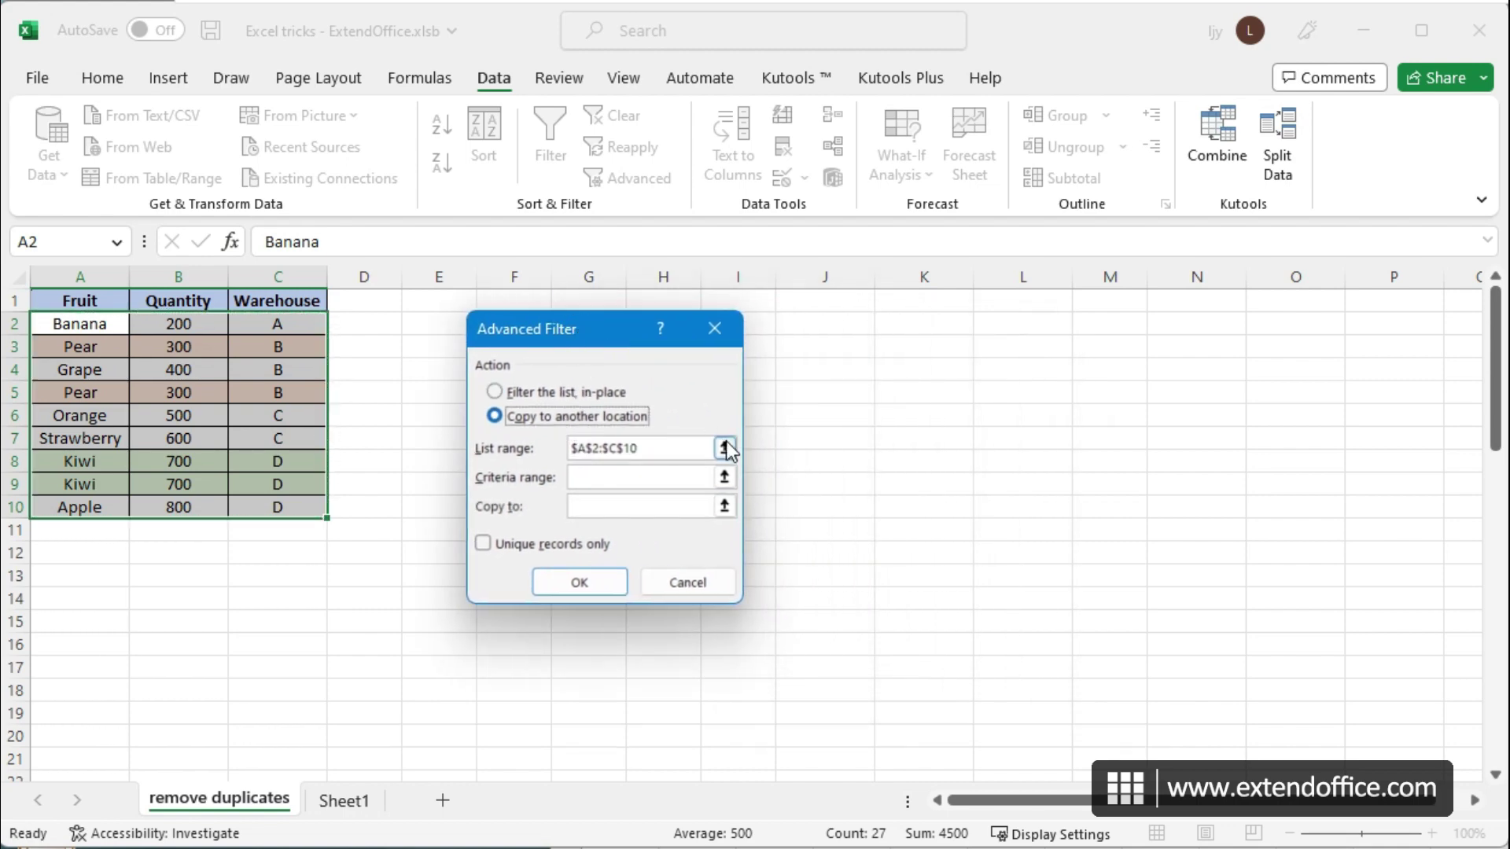
{"action": "left_click", "coordinate": [725, 505]}
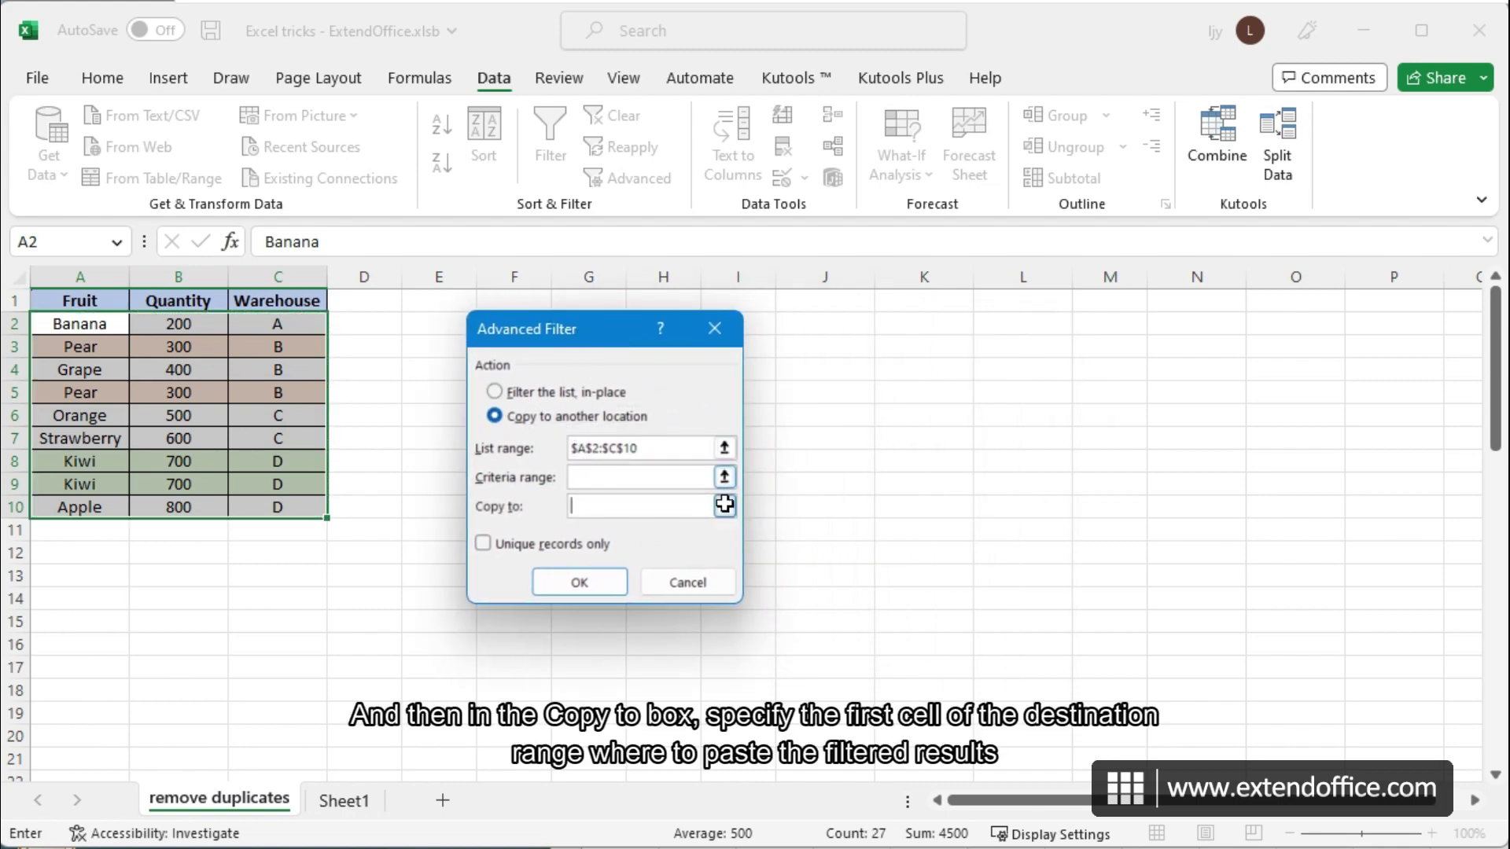
{"action": "left_click", "coordinate": [725, 503]}
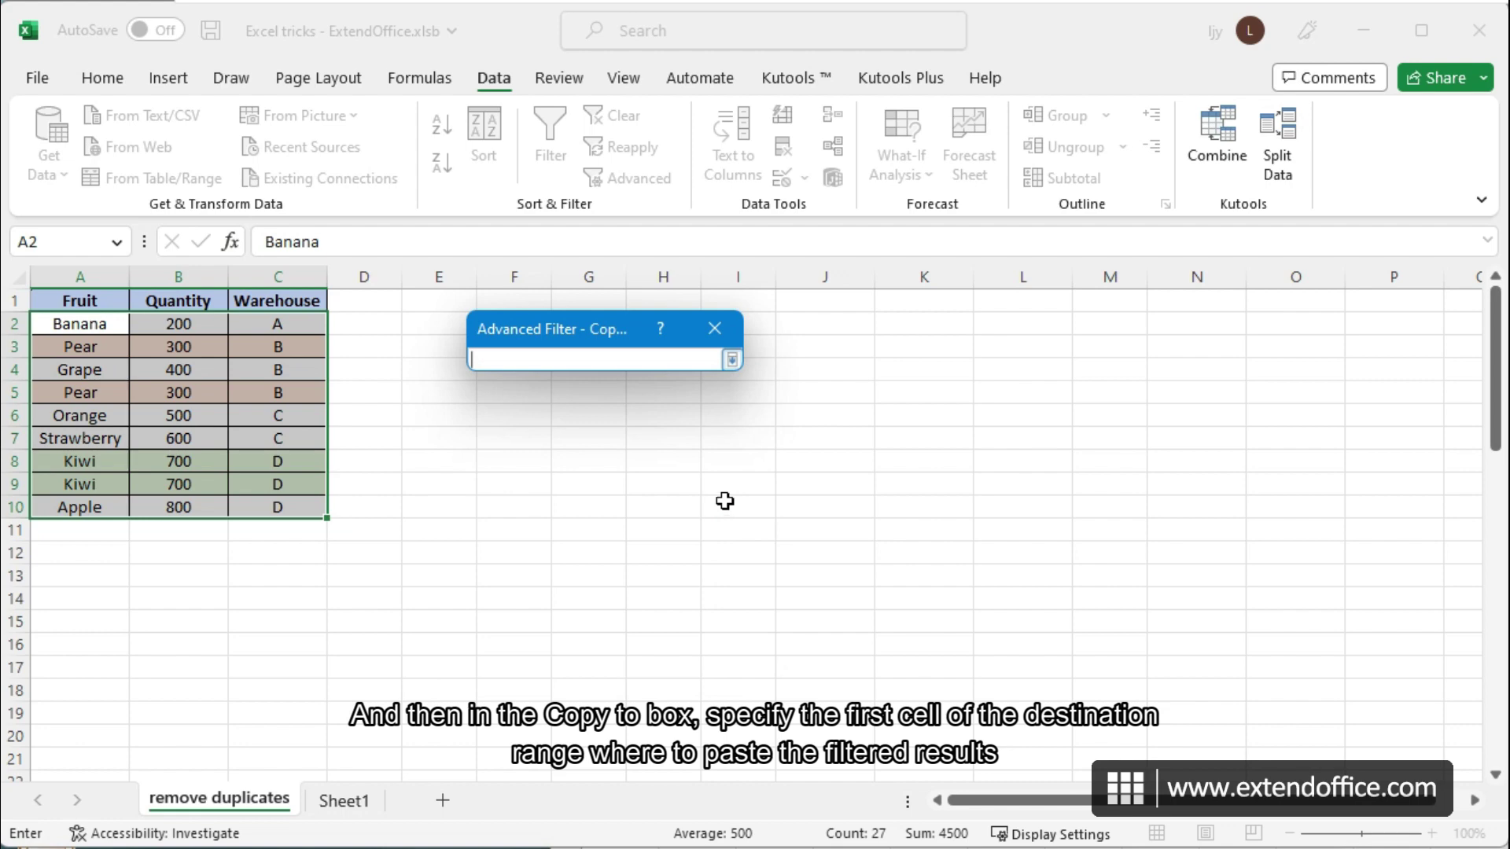
{"action": "left_click", "coordinate": [82, 556]}
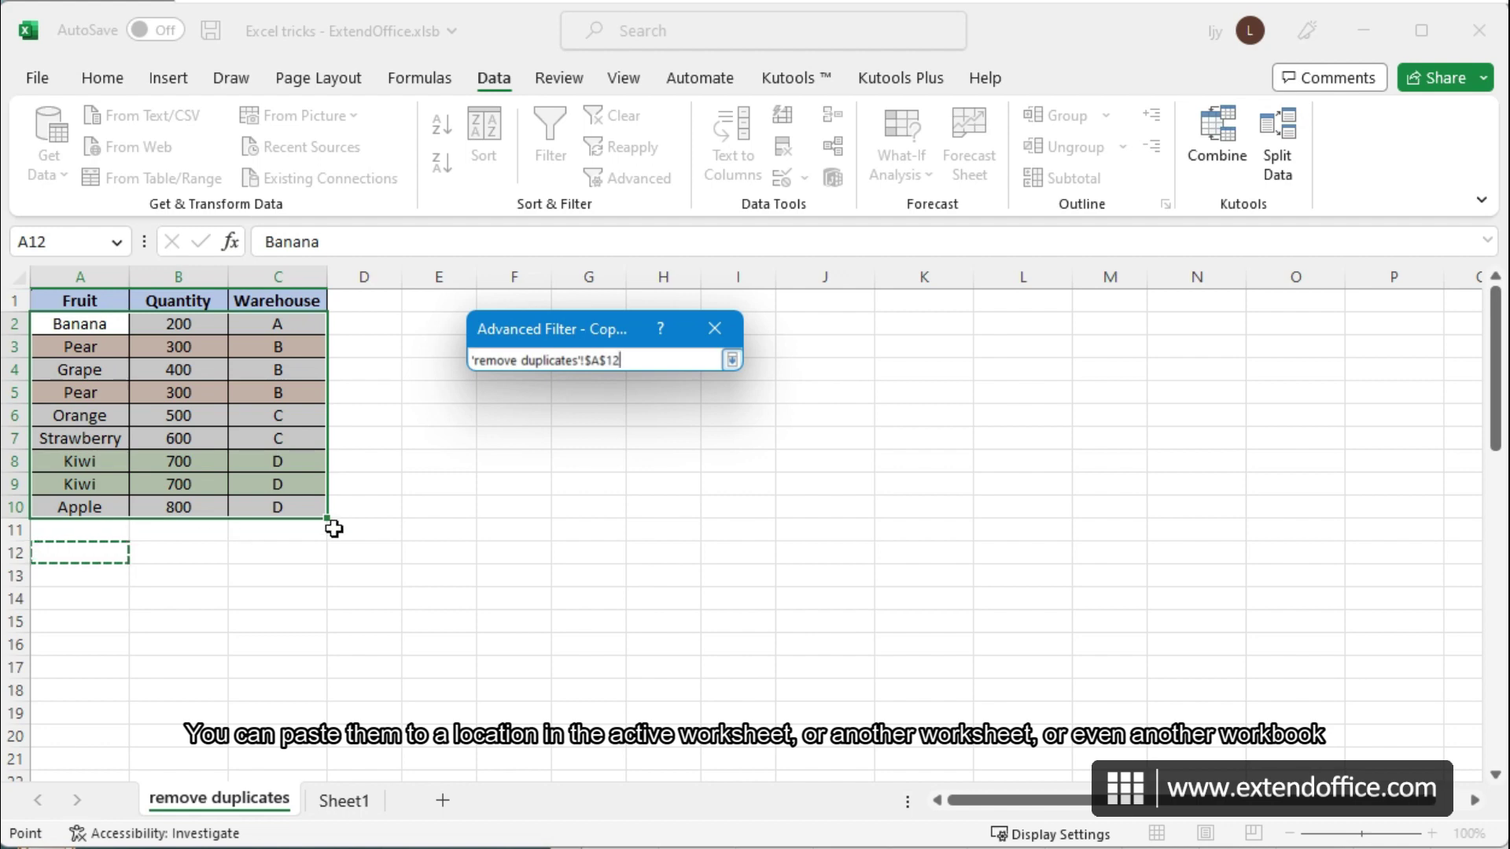
{"action": "left_click", "coordinate": [354, 800]}
{"action": "left_click", "coordinate": [50, 299]}
{"action": "key", "text": "alt+Tab"}
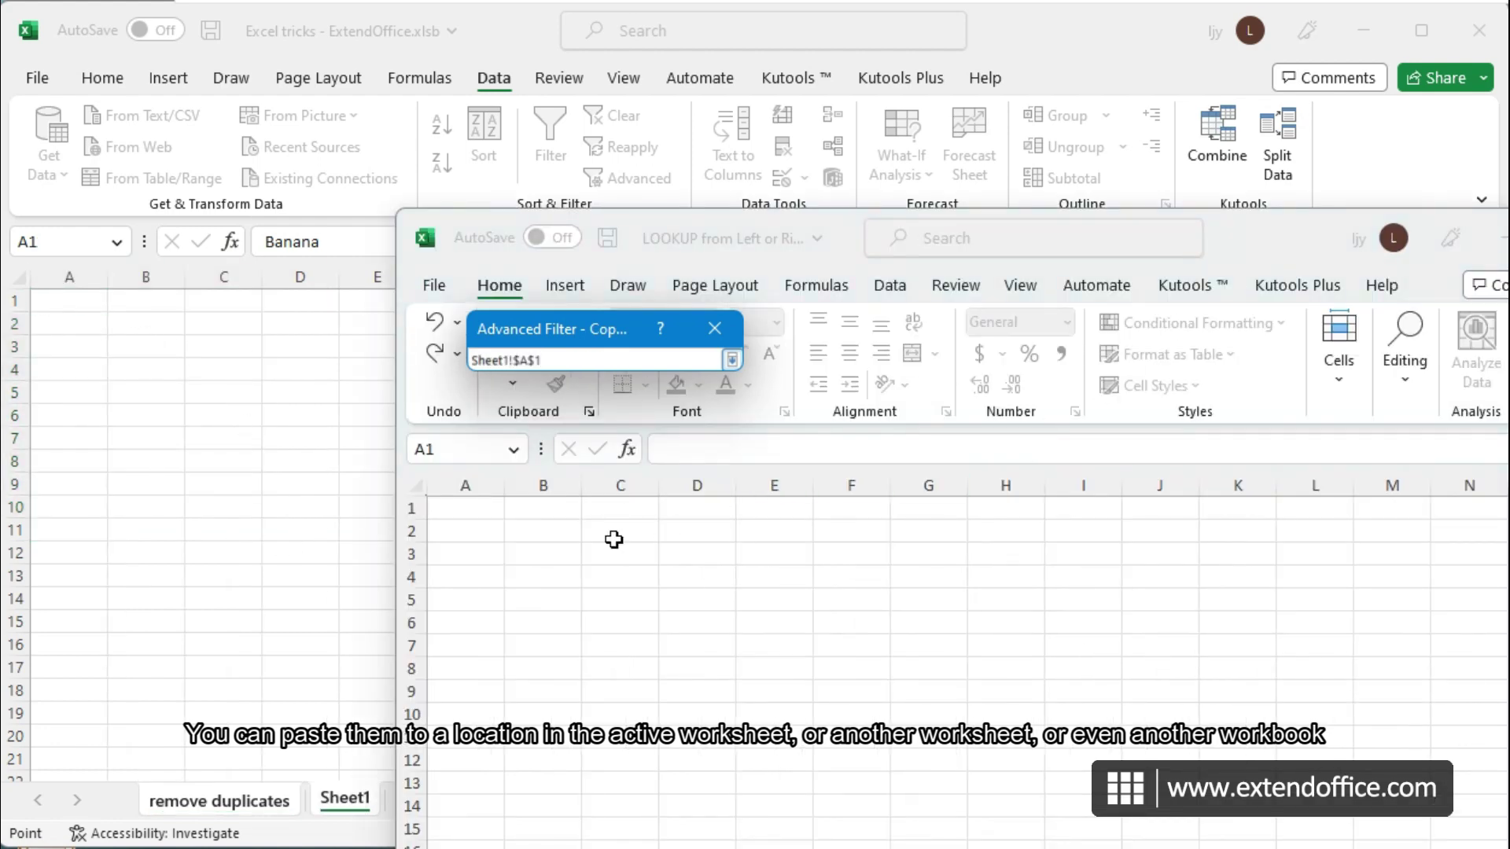
{"action": "left_click", "coordinate": [470, 513]}
{"action": "key", "text": "alt+Tab"}
Choose A12 on the remove duplicates sheet as the copy destination and run the filter with unique records only
{"action": "left_click", "coordinate": [245, 810]}
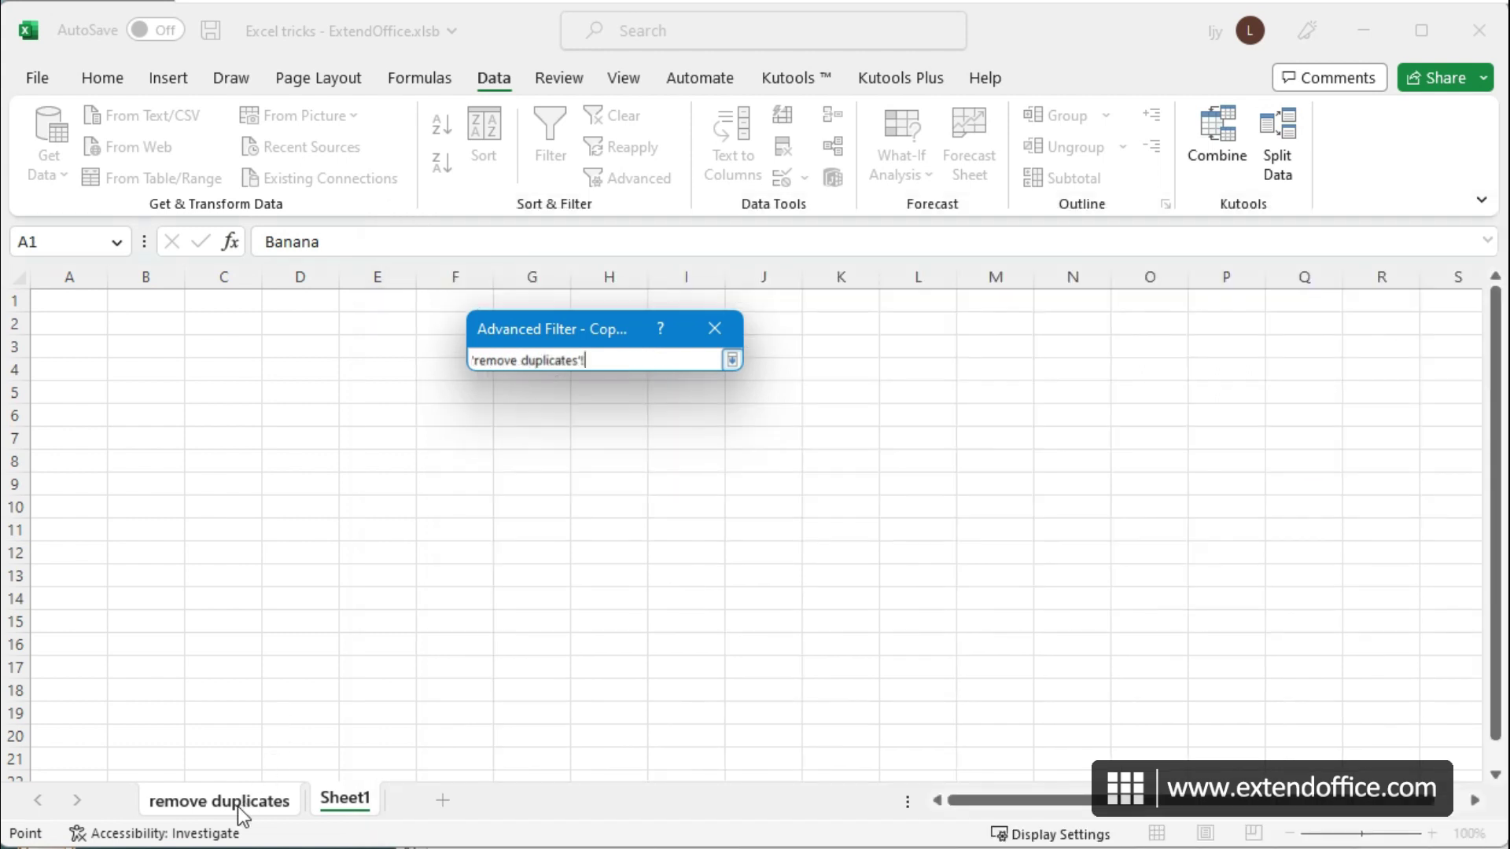
{"action": "left_click", "coordinate": [95, 552]}
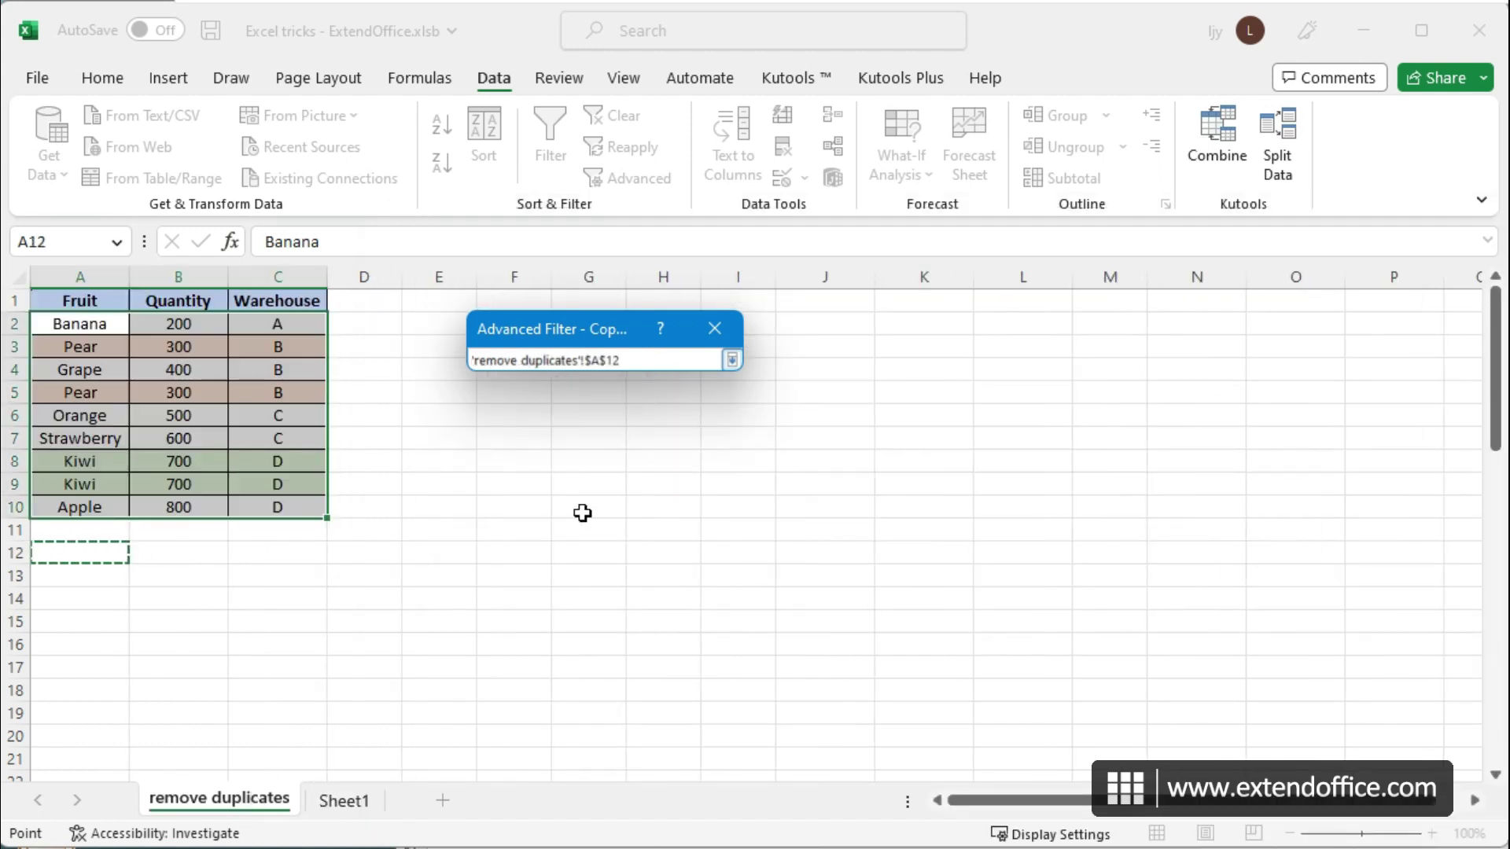
{"action": "left_click", "coordinate": [731, 360]}
{"action": "left_click", "coordinate": [525, 545]}
{"action": "left_click", "coordinate": [575, 585]}
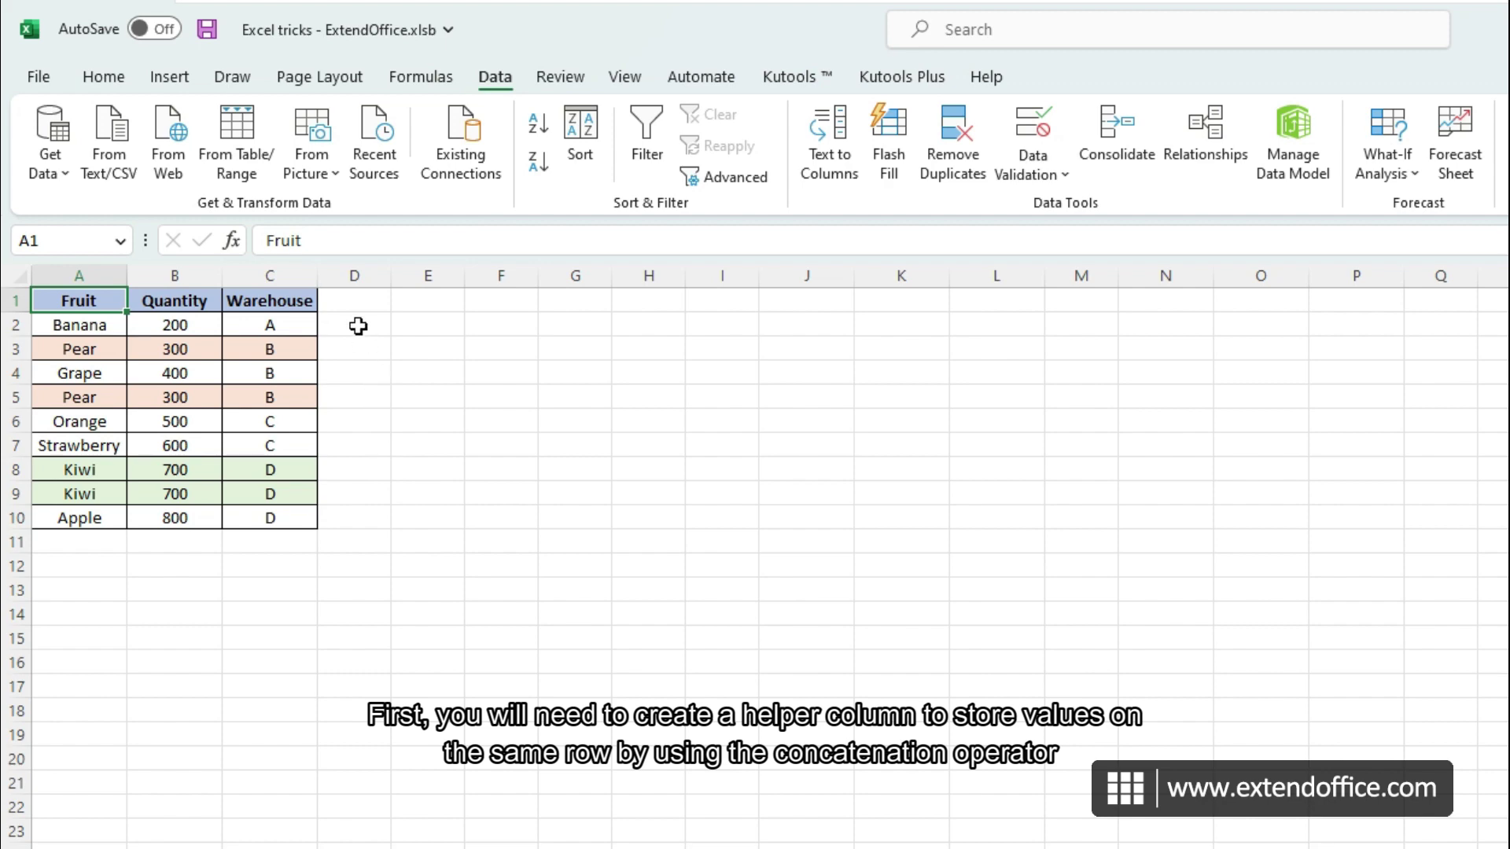
Add a column header Helper in D1, next to the Warehouse column
{"action": "left_click", "coordinate": [352, 301]}
{"action": "type", "text": "Helper"}
{"action": "key", "text": "Return"}
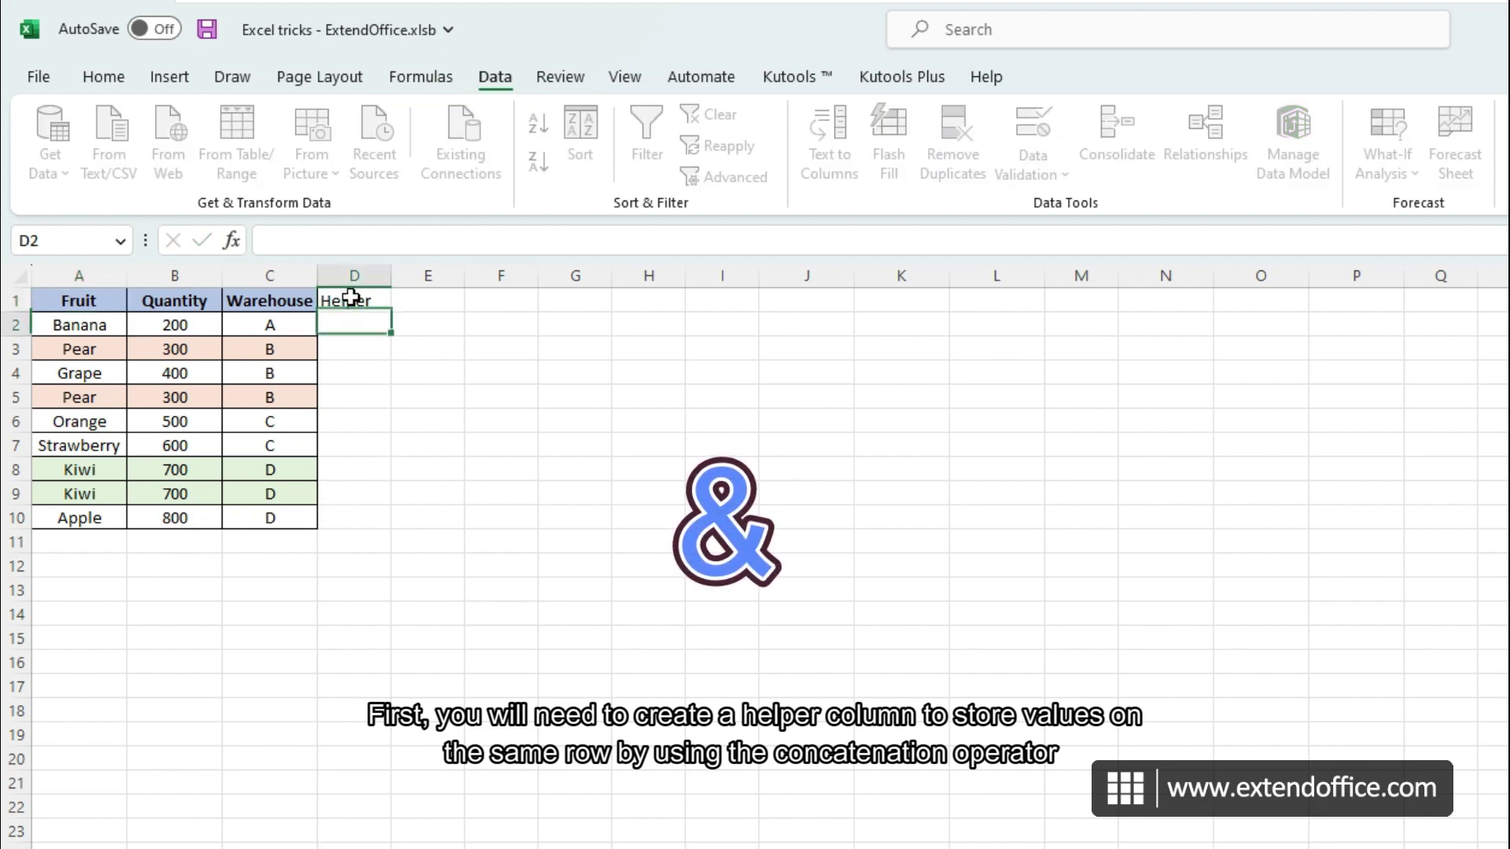
Enter the formula =A2&B2&C2 in D2 to combine the row's values, and fill it down the Helper column to D10
{"action": "type", "text": "="}
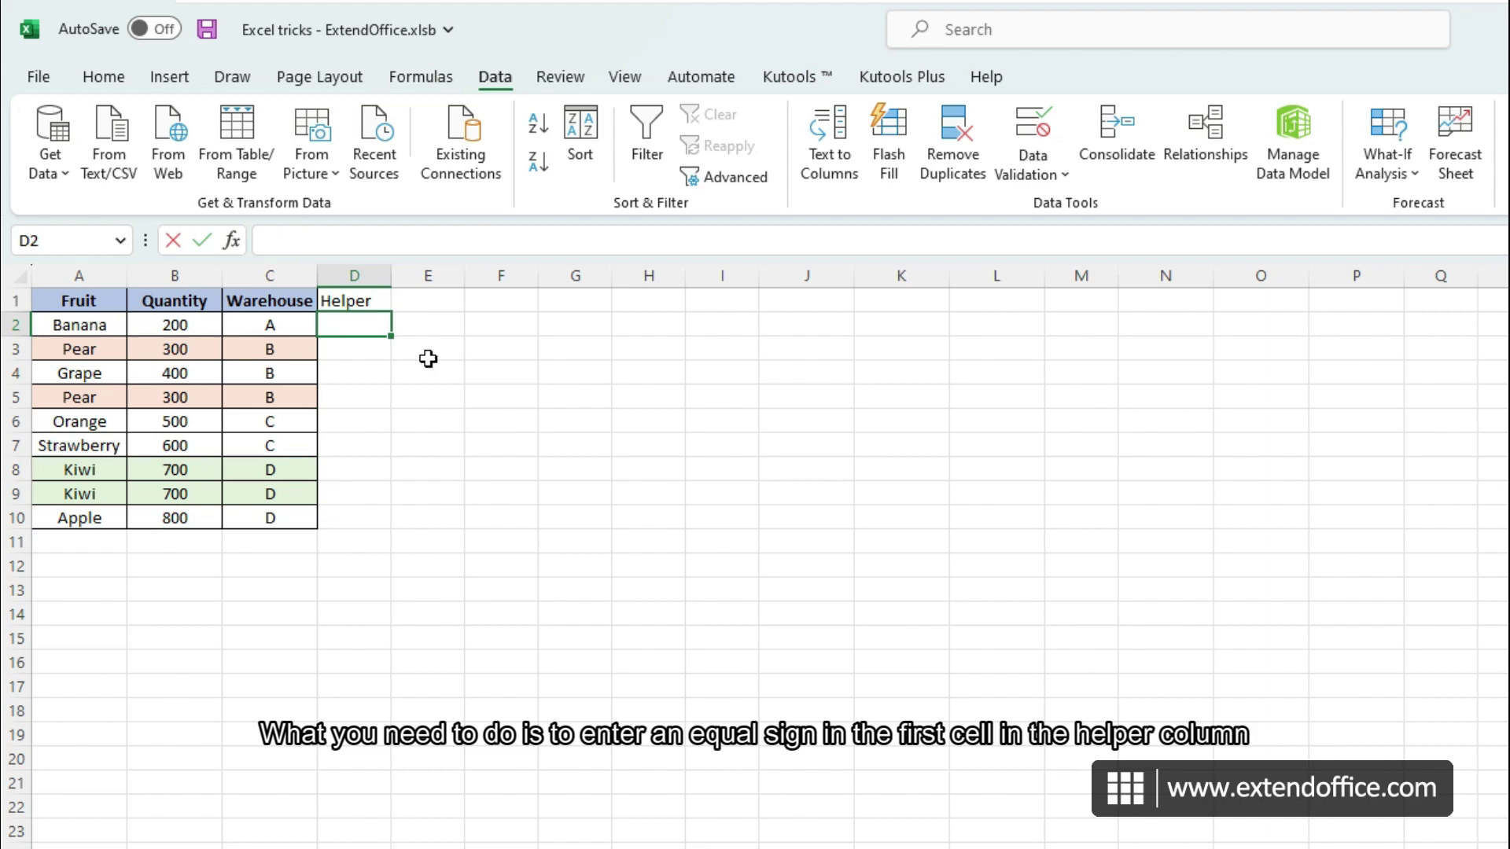
{"action": "type", "text": "="}
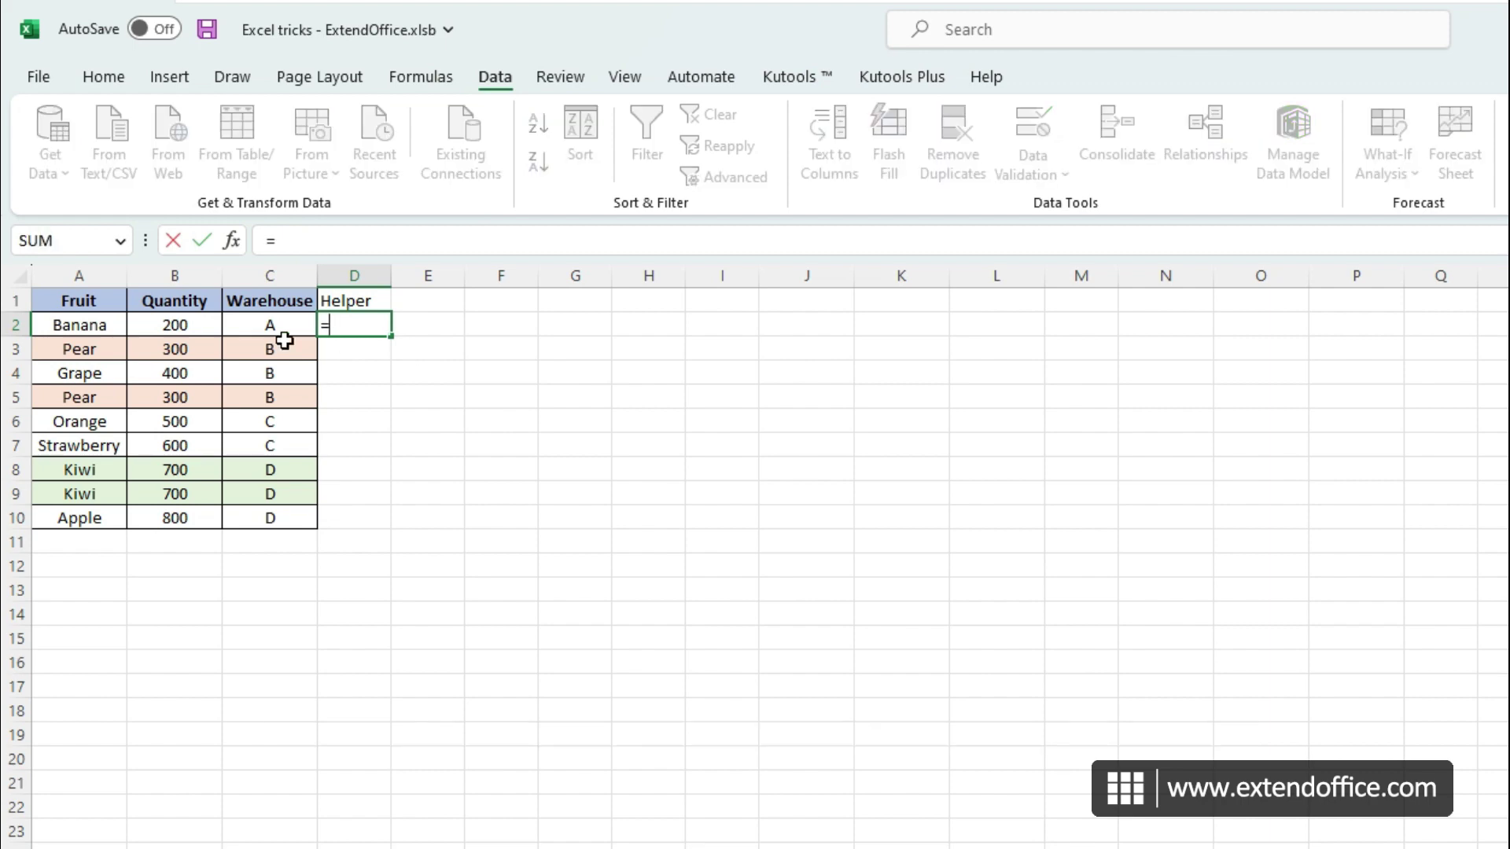
{"action": "left_click", "coordinate": [99, 327]}
{"action": "type", "text": "&"}
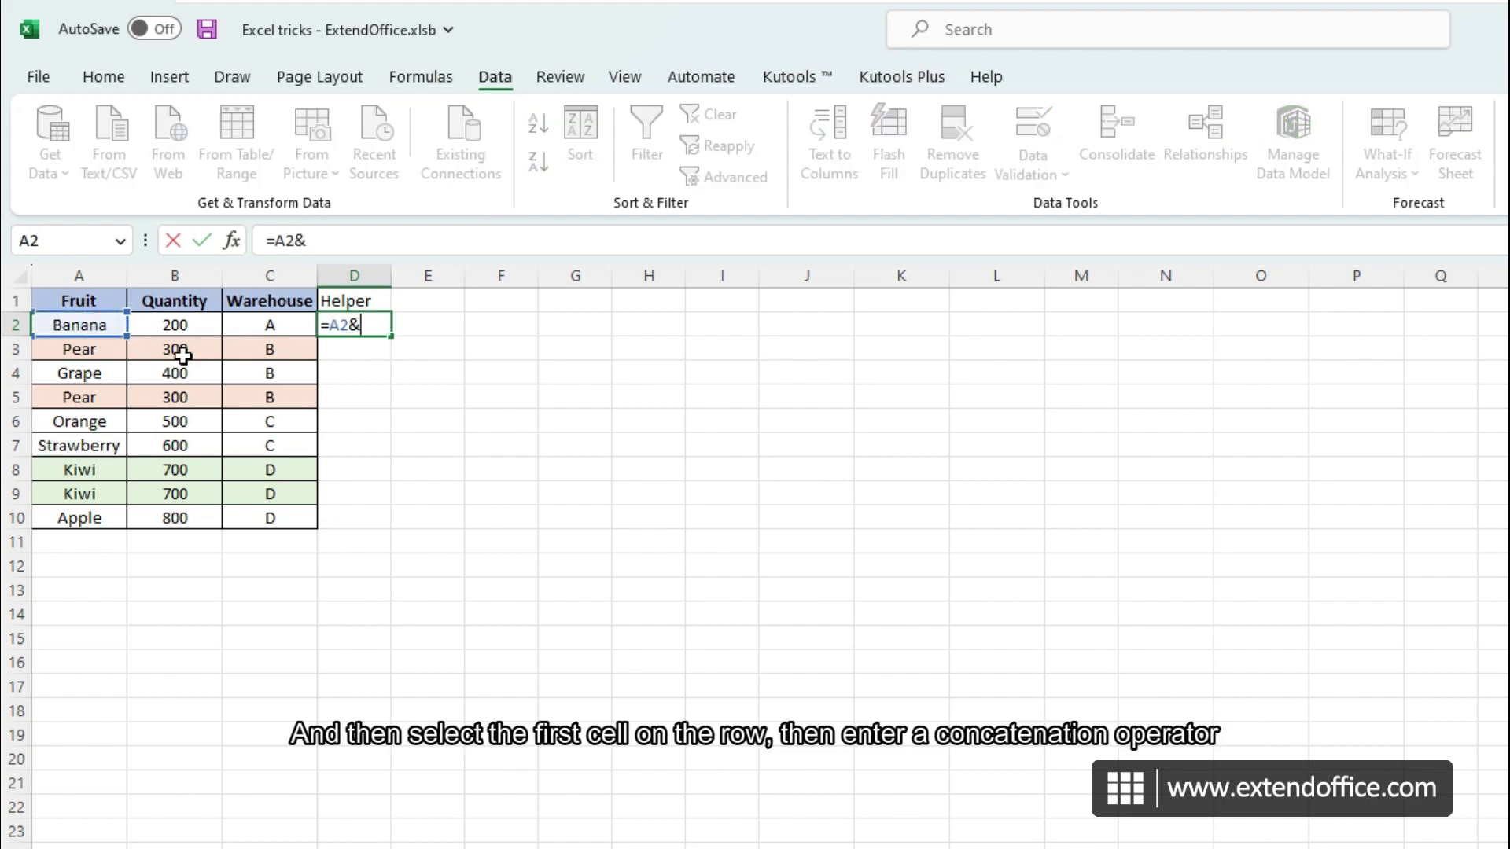
{"action": "left_click", "coordinate": [181, 323]}
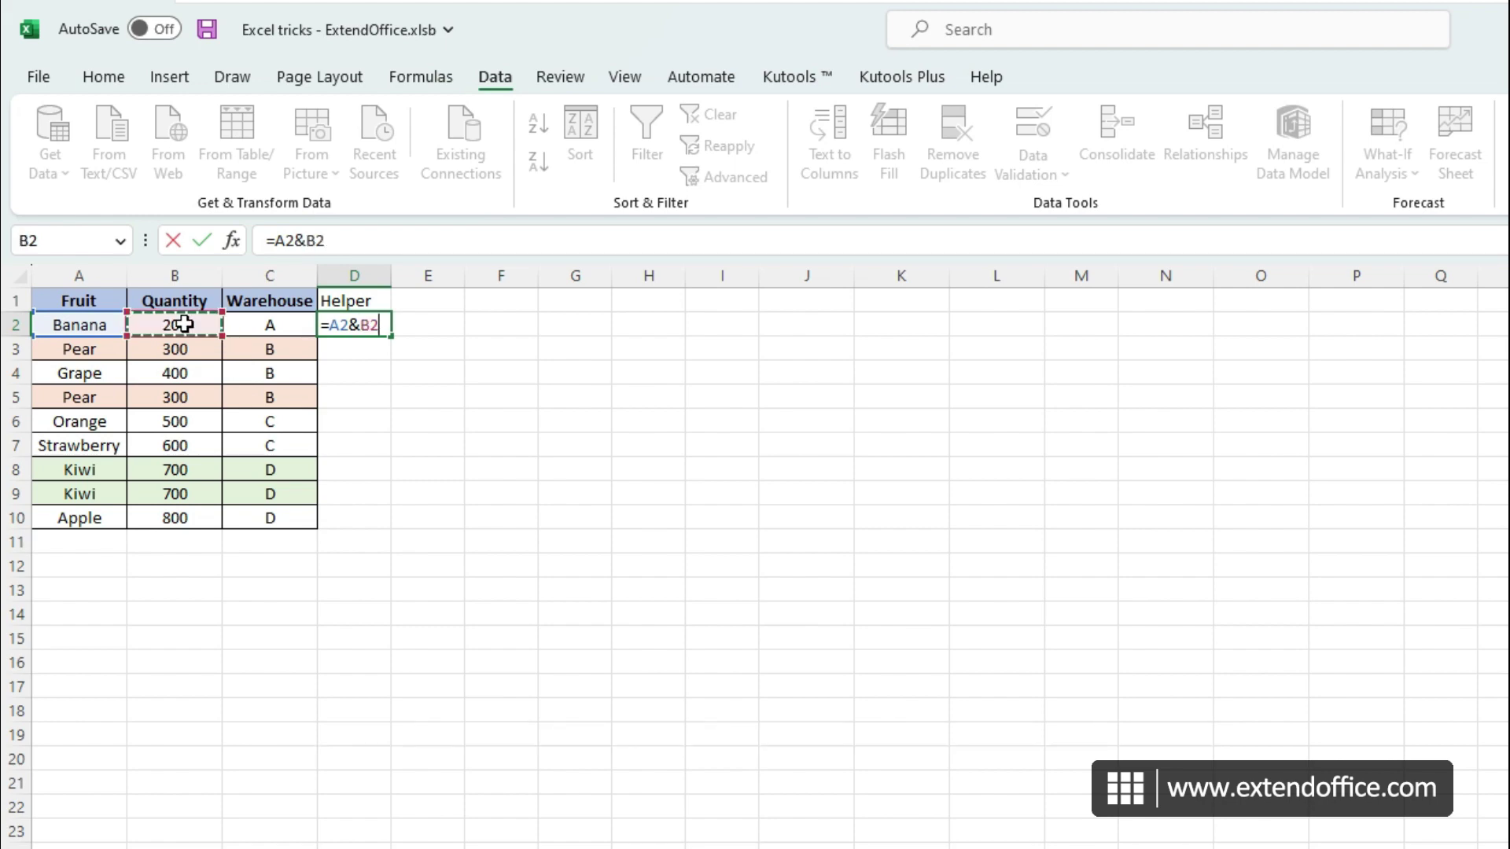
{"action": "type", "text": "&"}
{"action": "left_click", "coordinate": [257, 327]}
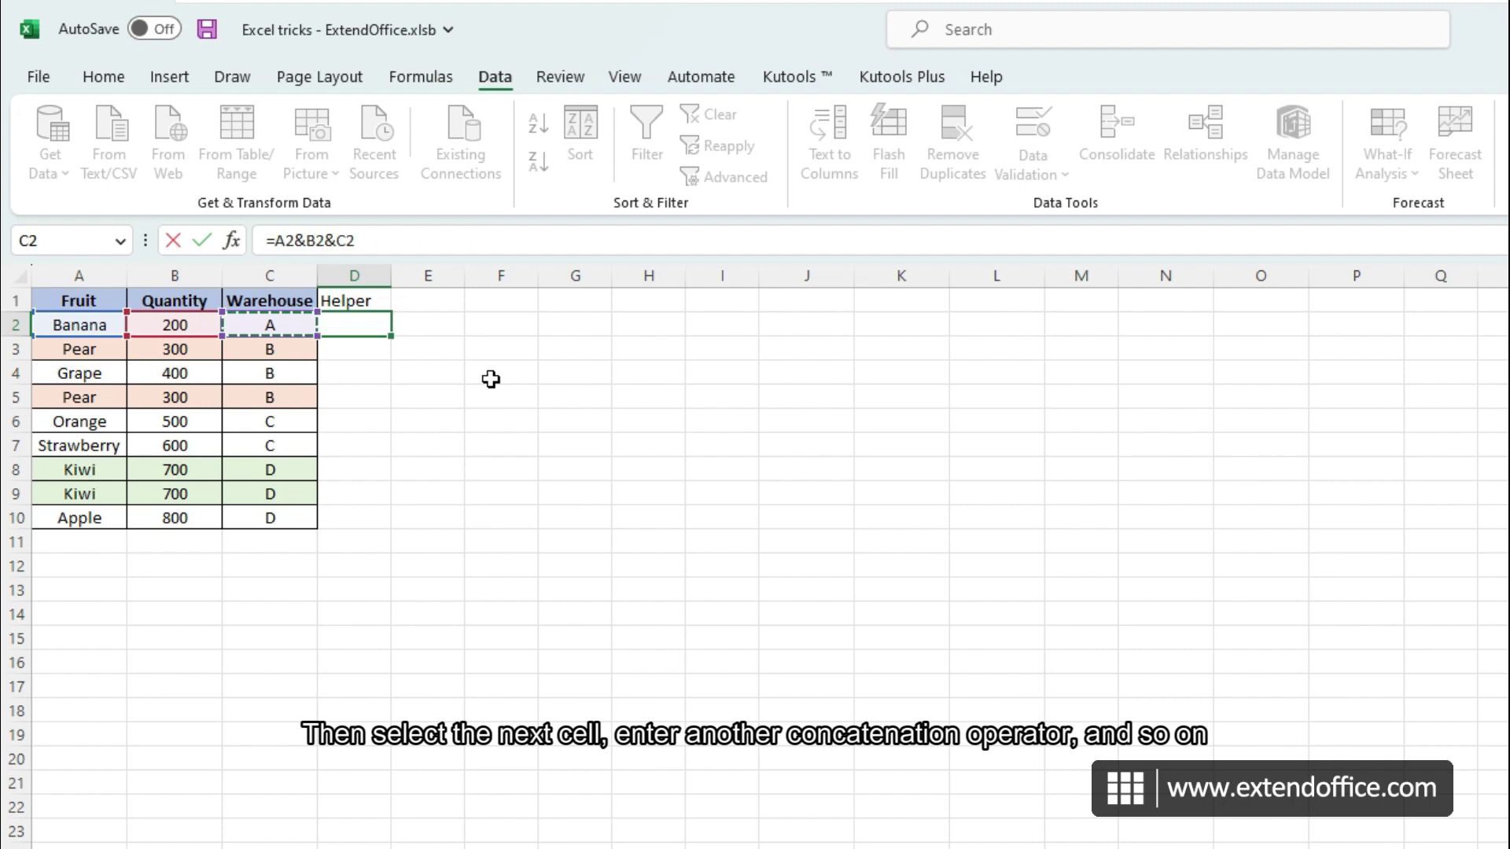
{"action": "key", "text": "Return"}
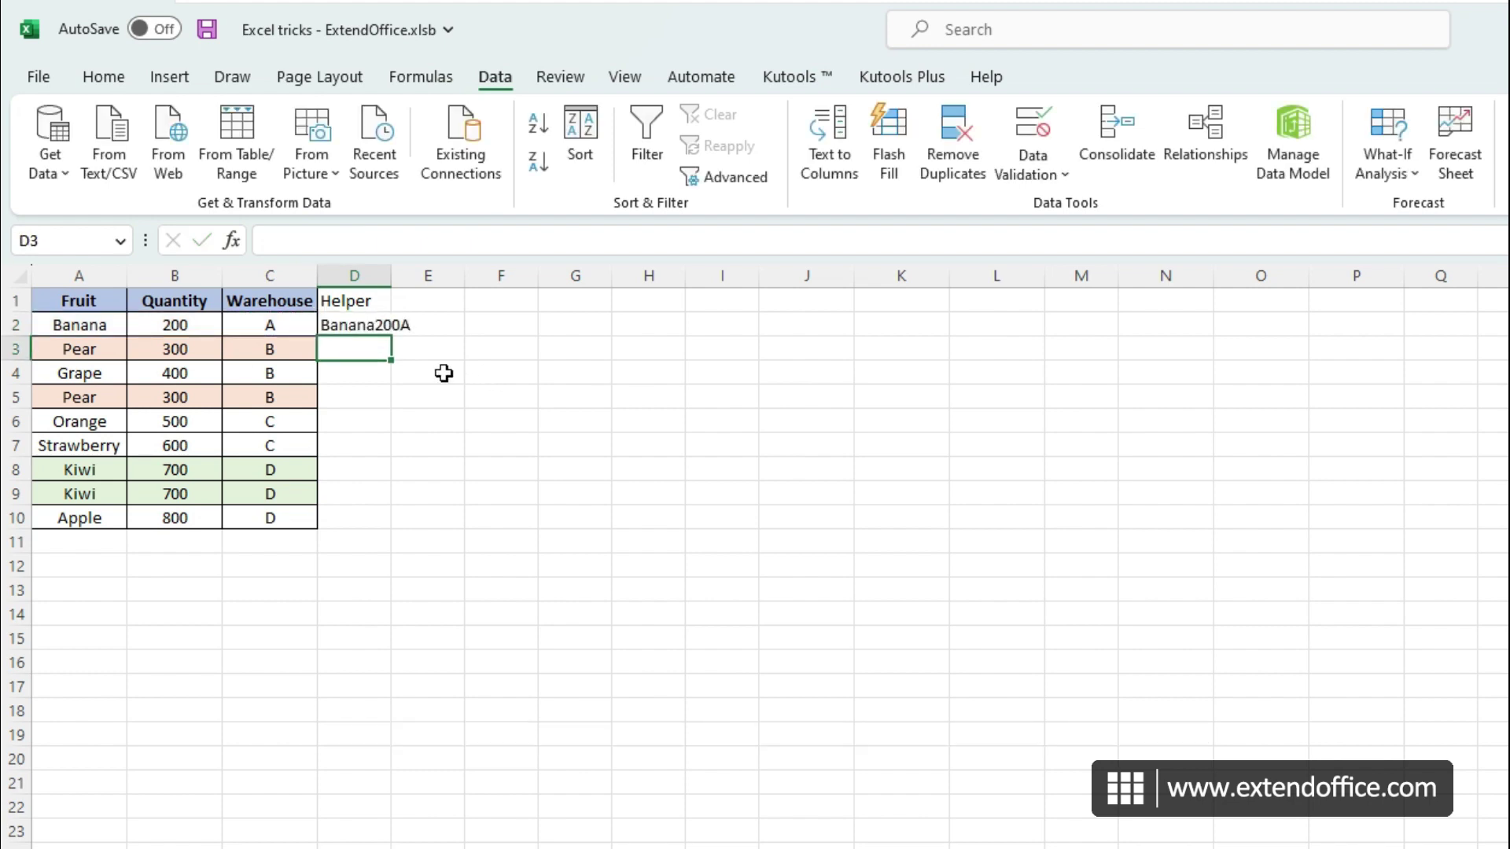
{"action": "left_click", "coordinate": [374, 328]}
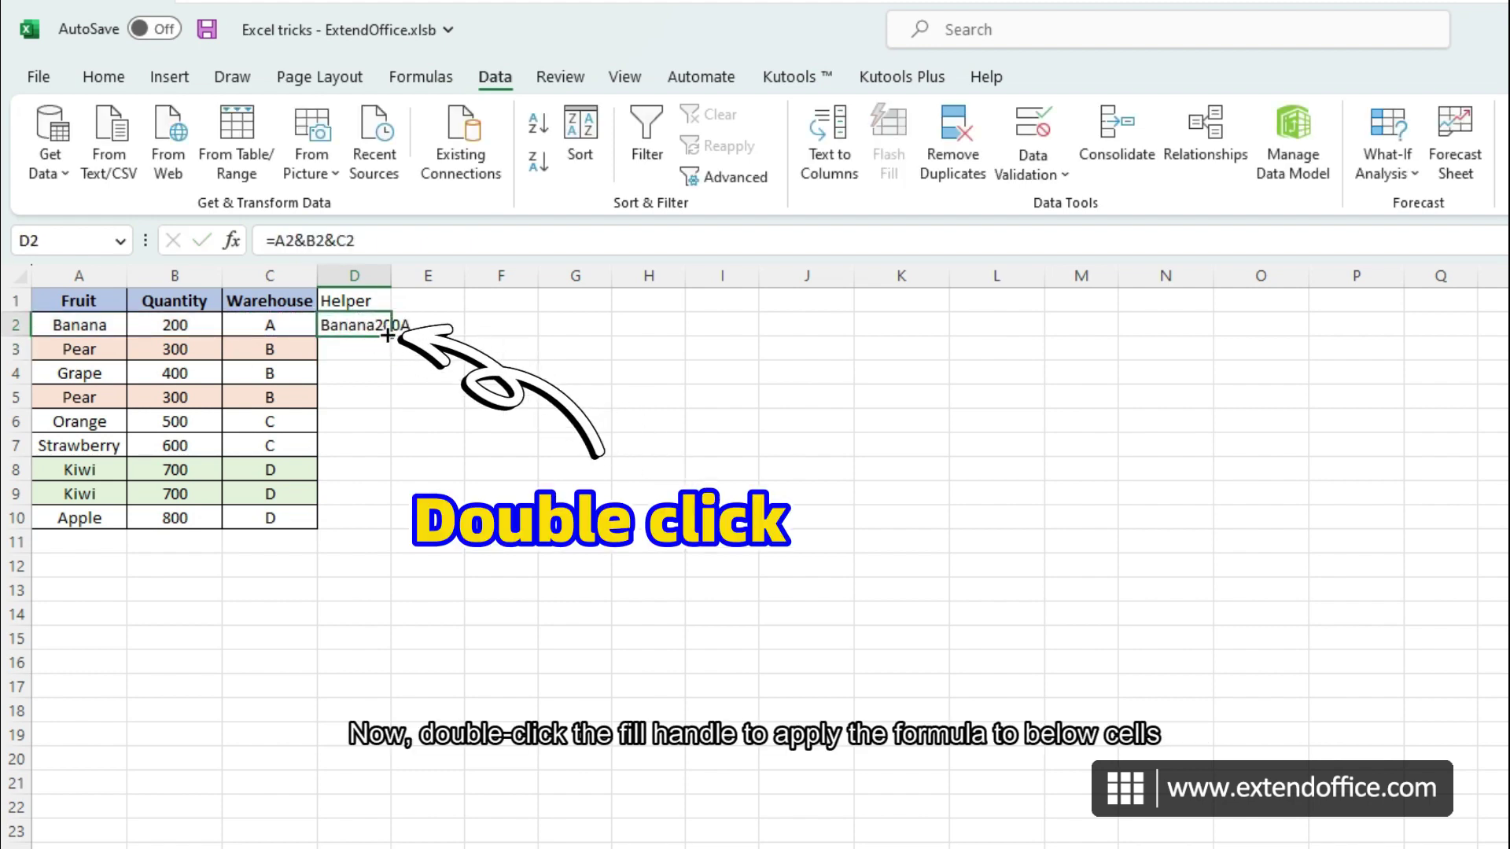
{"action": "double_click", "coordinate": [387, 335]}
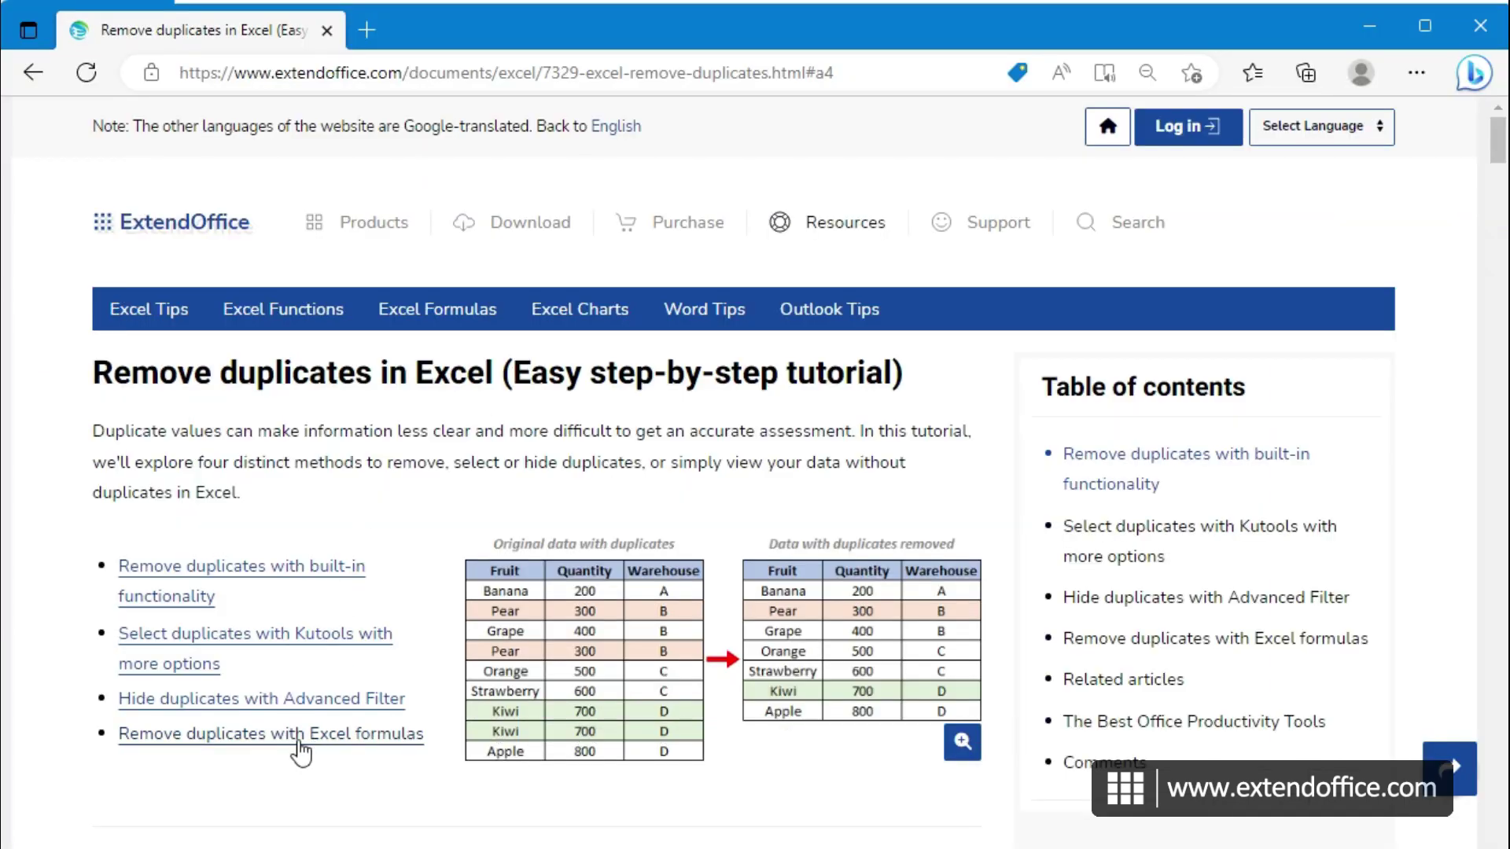
Copy the formula for duplicates excluding first occurrences from the Excel formulas section of the ExtendOffice web tutorial, and switch back to Excel
{"action": "left_click", "coordinate": [298, 735]}
{"action": "scroll", "coordinate": [789, 681], "scroll_direction": "down", "scroll_amount": 4}
{"action": "scroll", "coordinate": [789, 679], "scroll_direction": "down", "scroll_amount": 9}
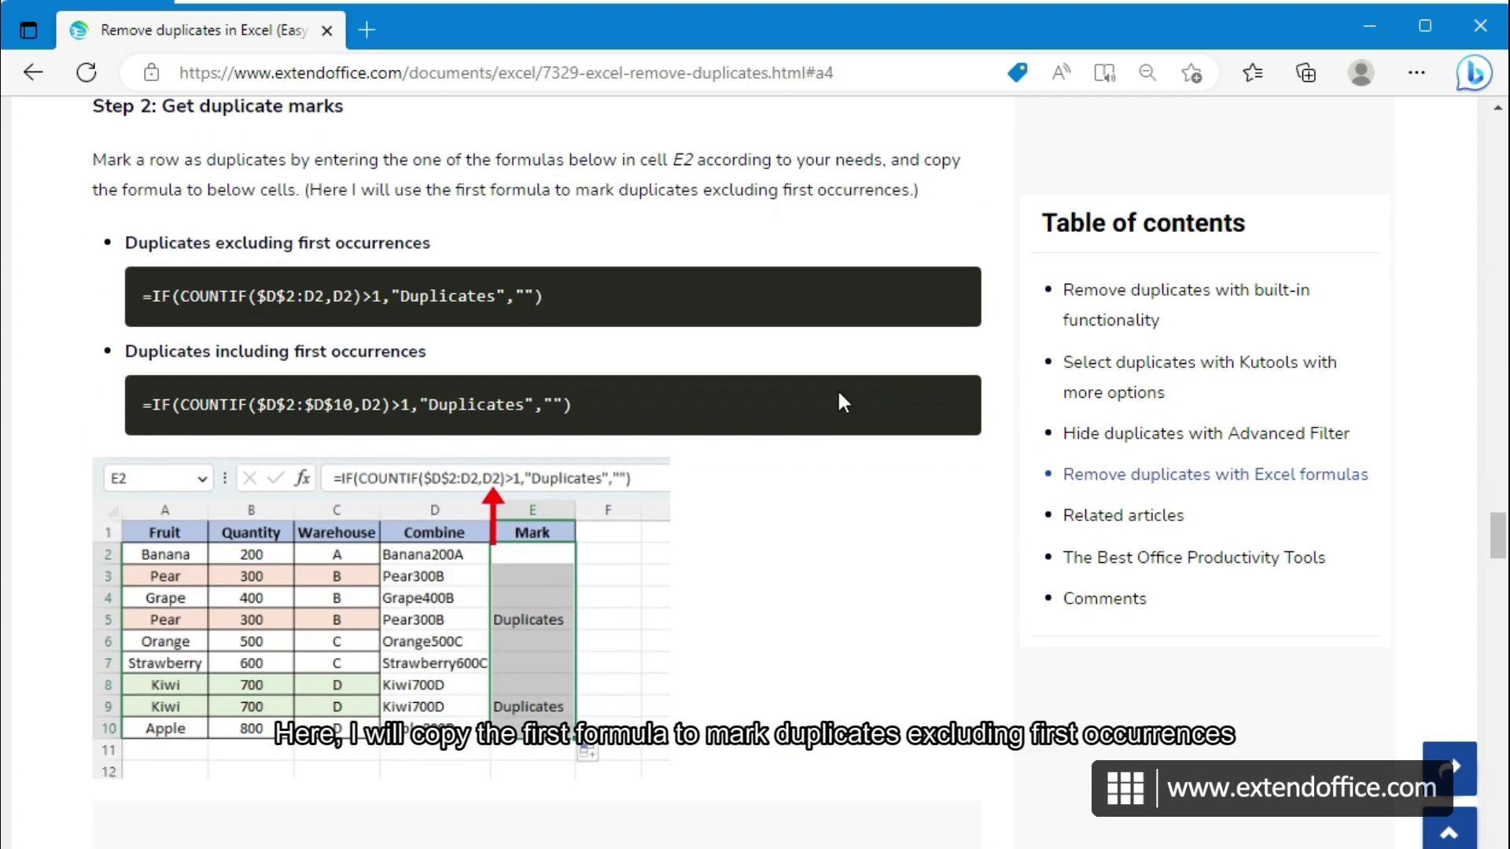
{"action": "left_click", "coordinate": [931, 293]}
{"action": "key", "text": "alt+Tab"}
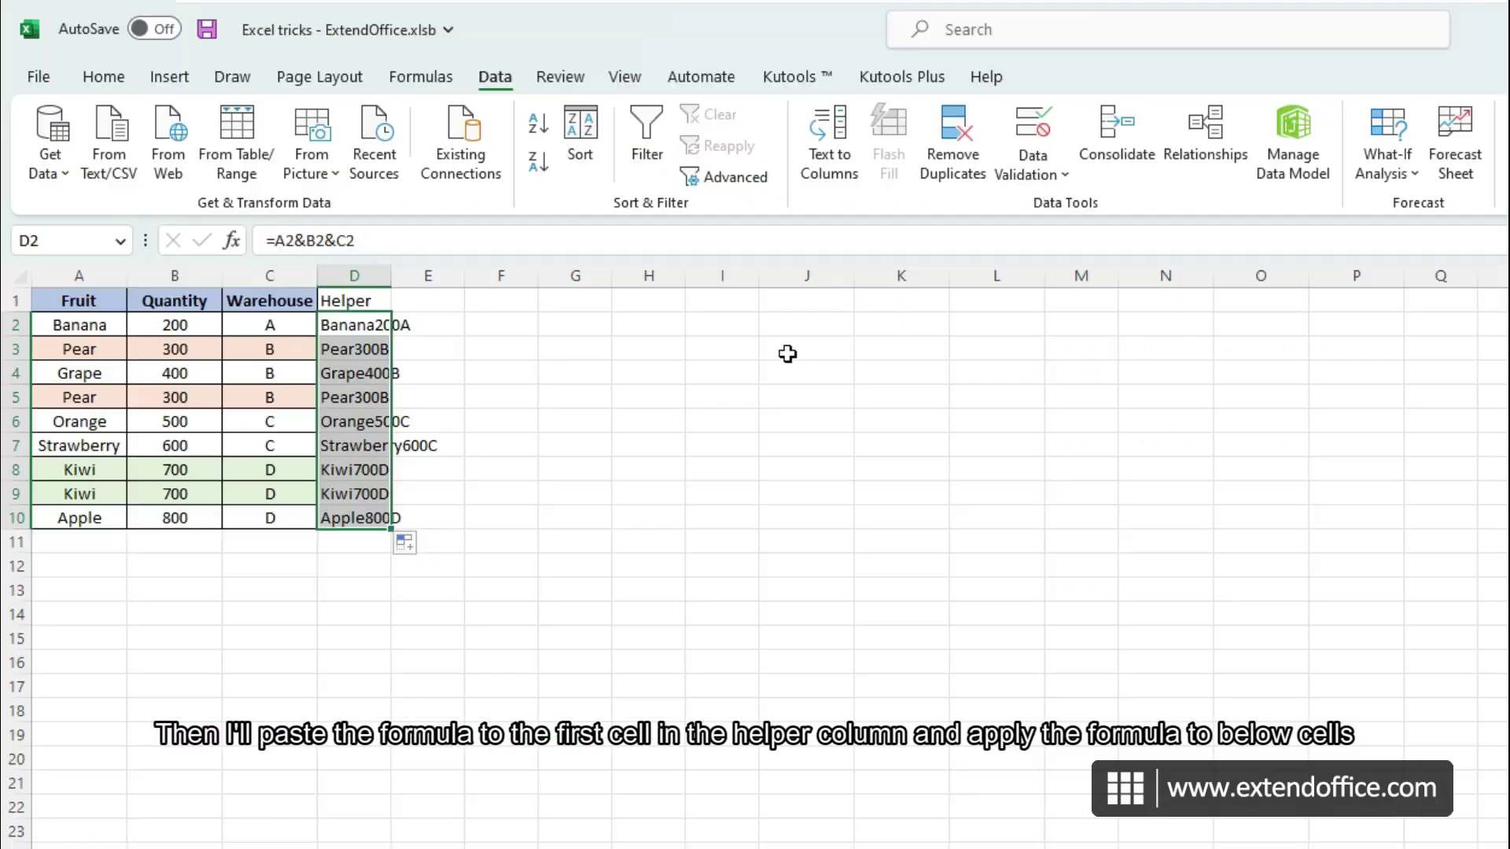
Paste the formula =IF(COUNTIF($D$2:D2,D2)>1,"Duplicates","") into E2 and fill it down to E10
{"action": "left_click", "coordinate": [445, 328]}
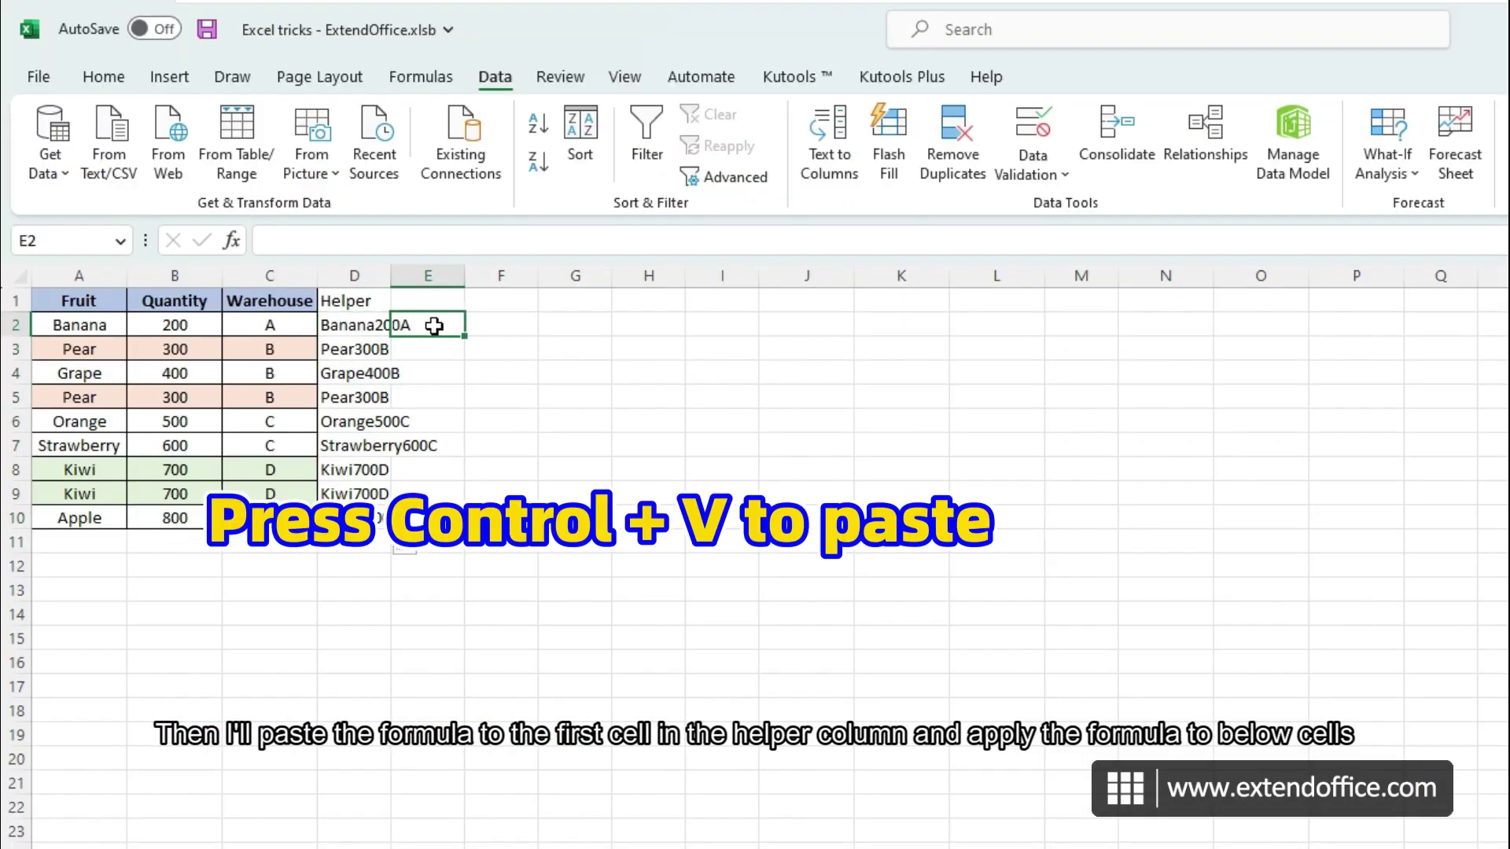
{"action": "double_click", "coordinate": [446, 328]}
{"action": "key", "text": "ctrl+v"}
{"action": "key", "text": "Return"}
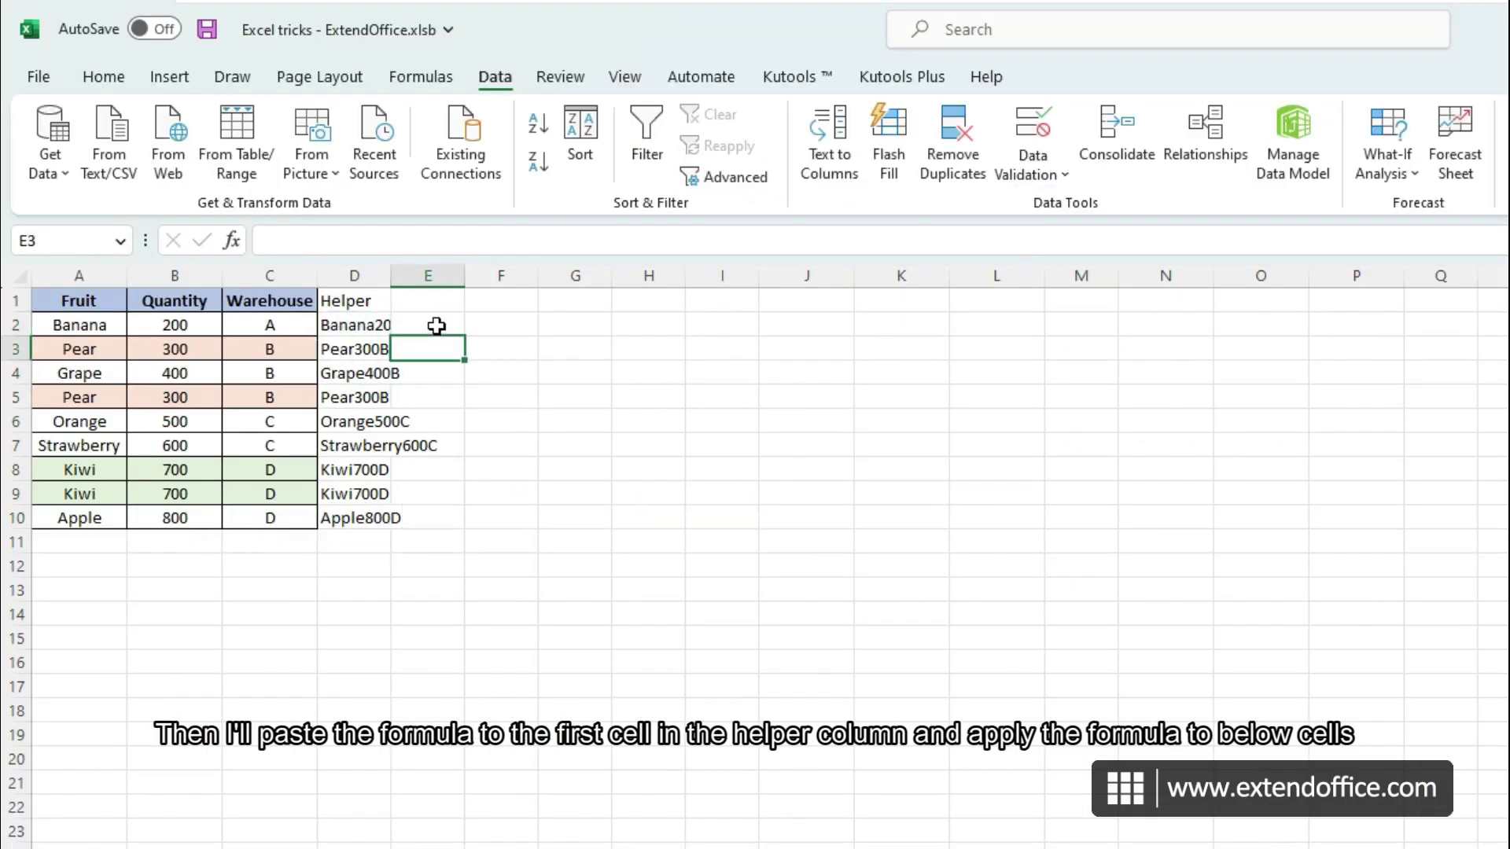
{"action": "left_click", "coordinate": [452, 329]}
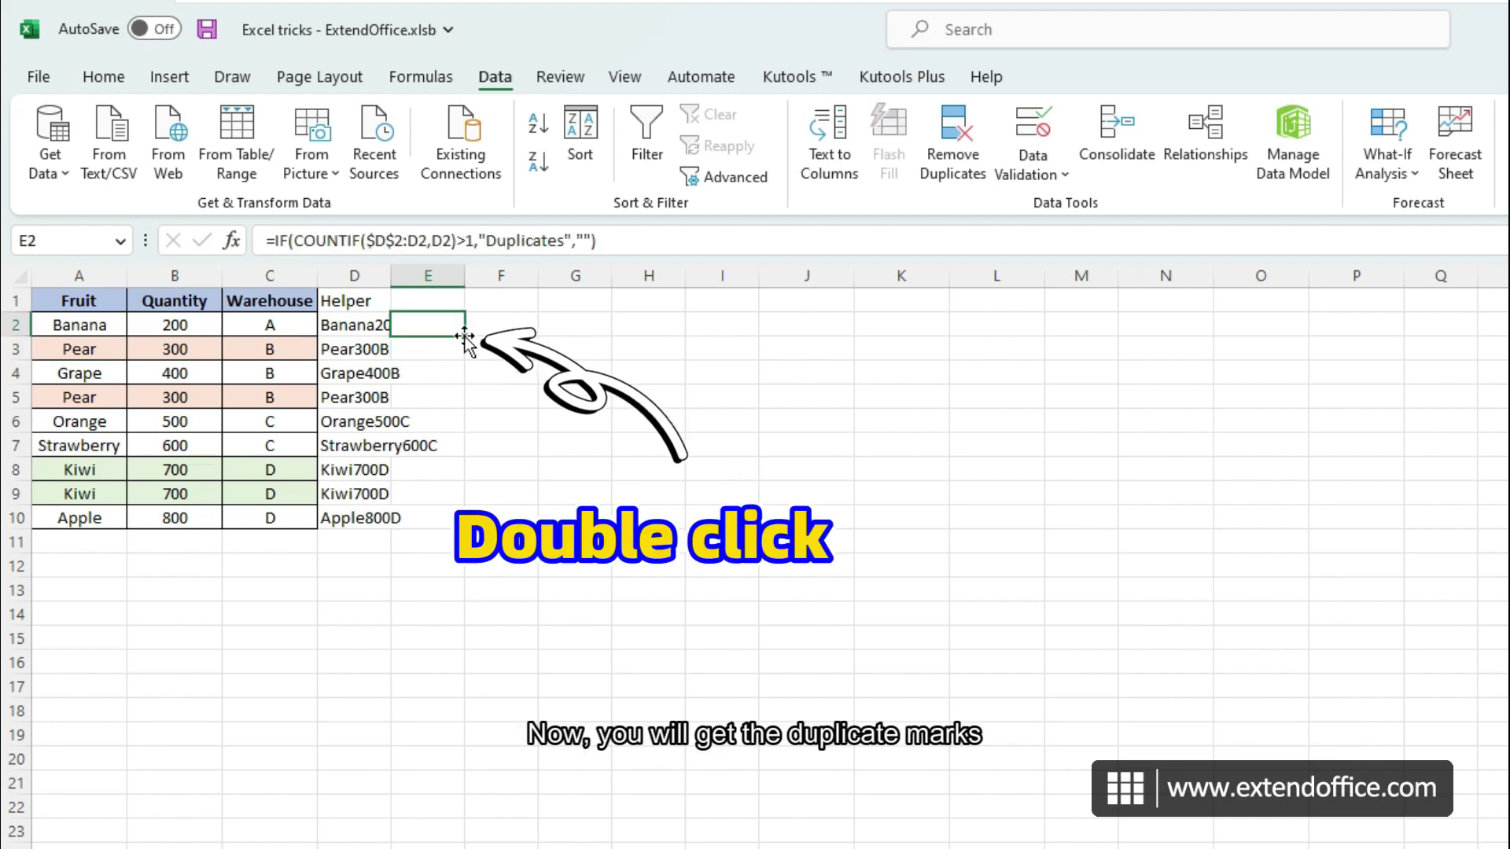
{"action": "double_click", "coordinate": [464, 336]}
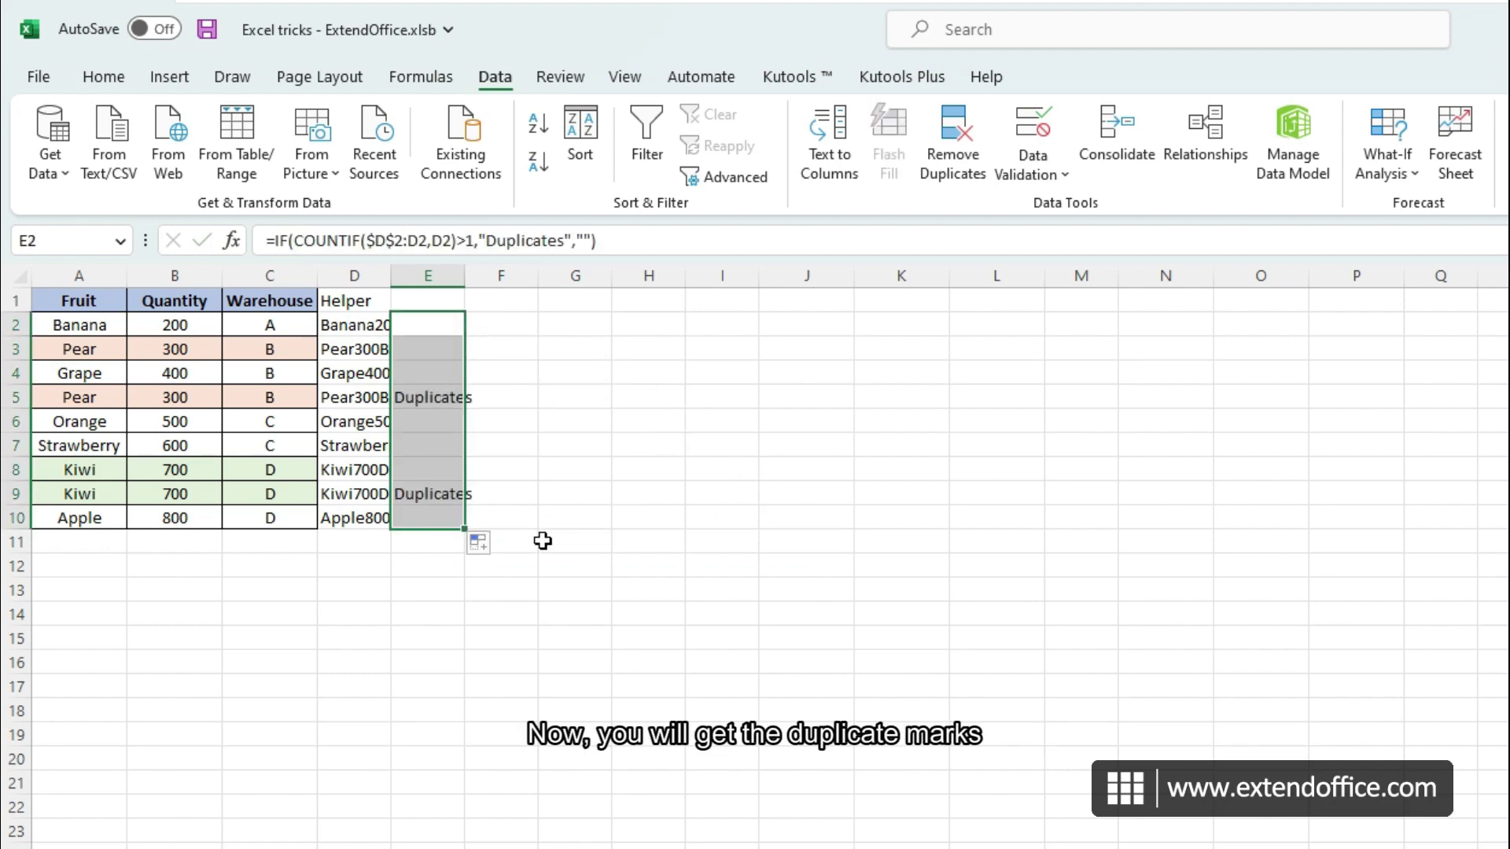
{"action": "left_click", "coordinate": [542, 541]}
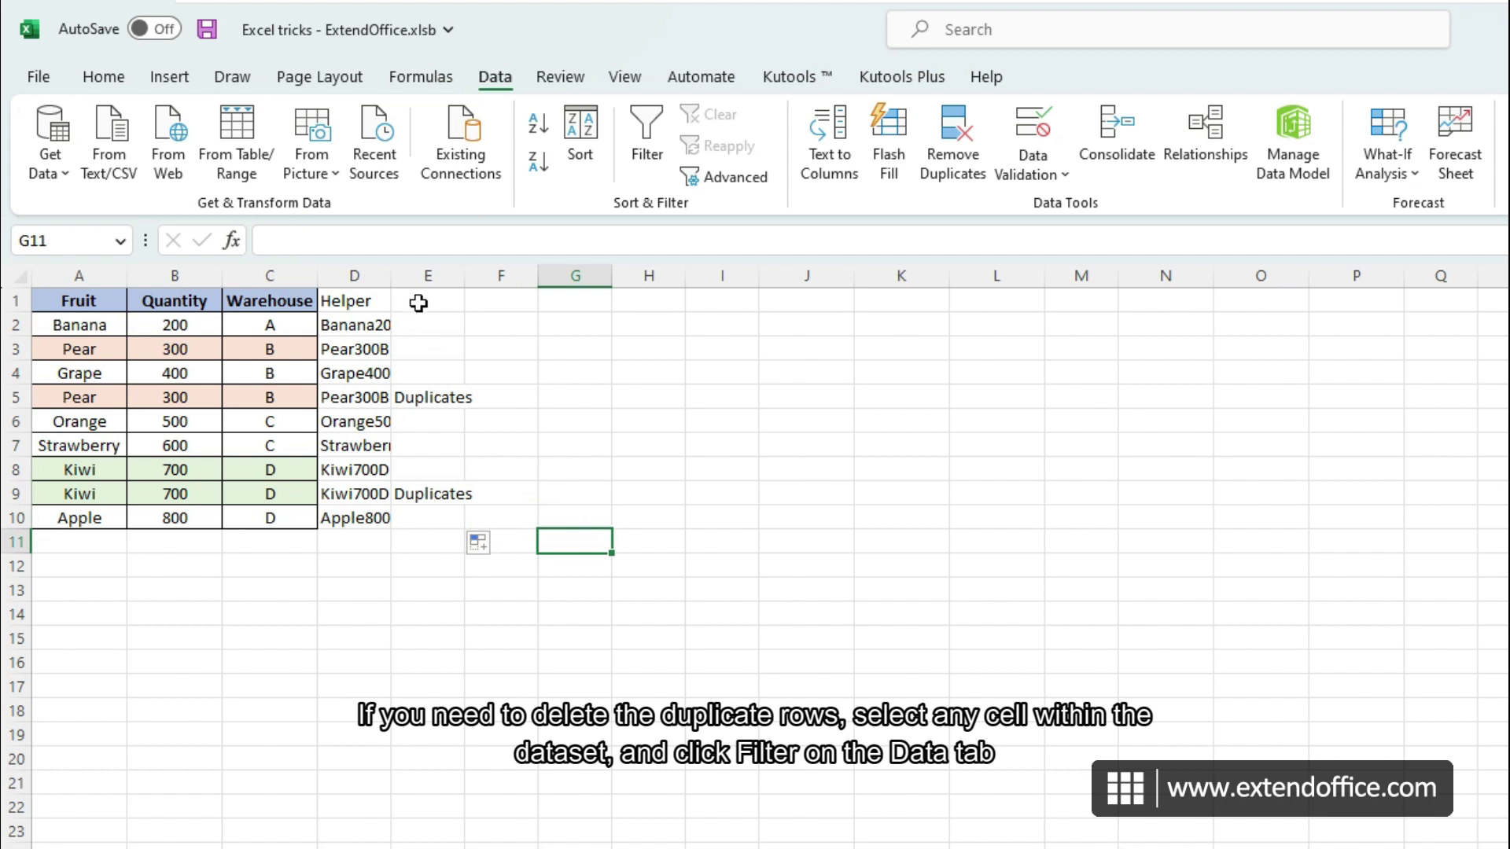
Turn on filtering for the fruit table and show only the rows marked Duplicates in column E
{"action": "left_click", "coordinate": [421, 349]}
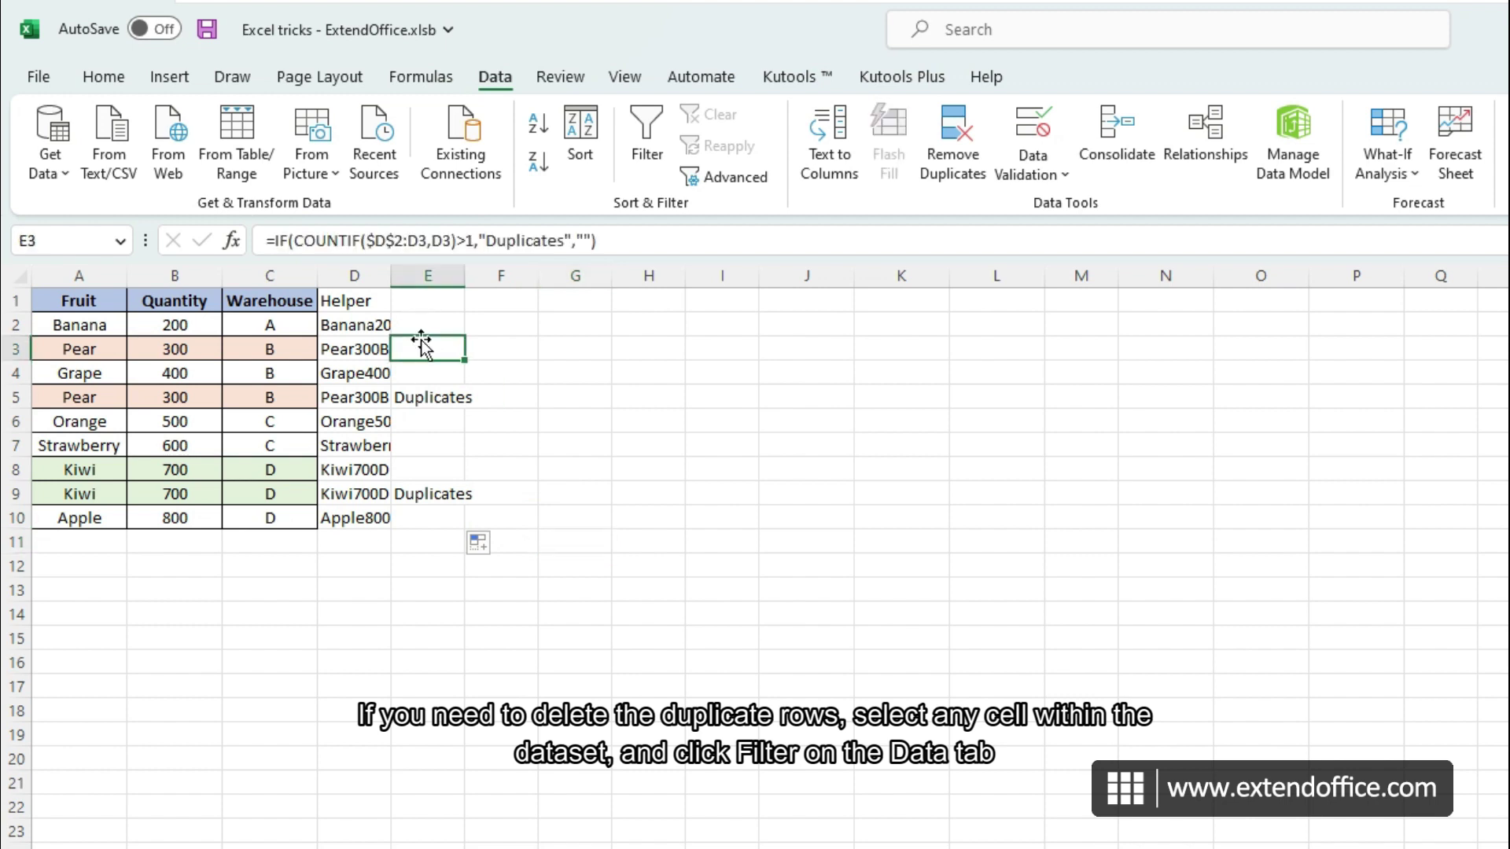
{"action": "left_click", "coordinate": [646, 139]}
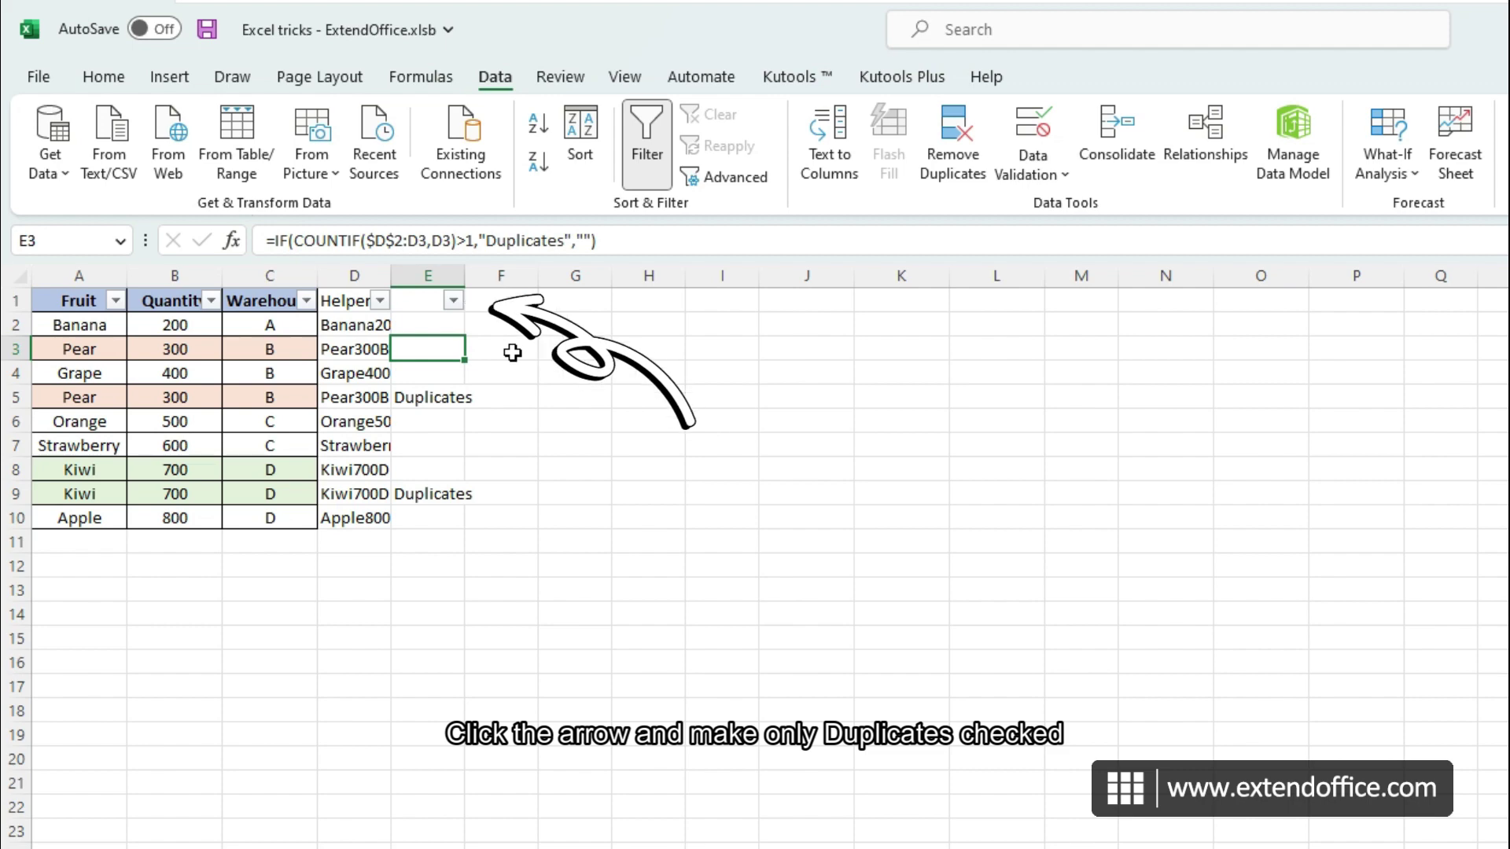
{"action": "left_click", "coordinate": [454, 301]}
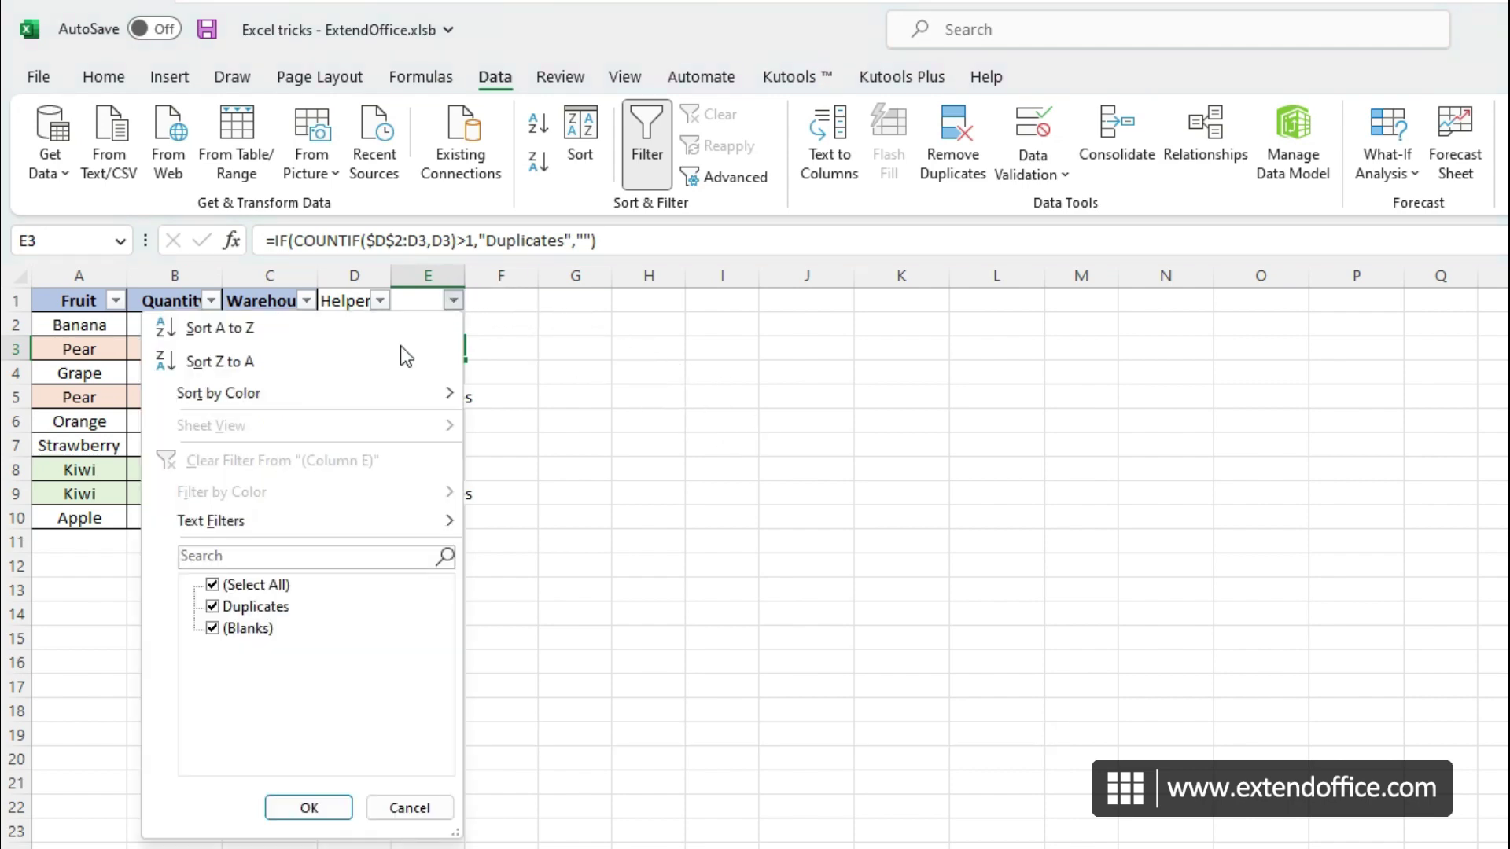
{"action": "left_click", "coordinate": [238, 630]}
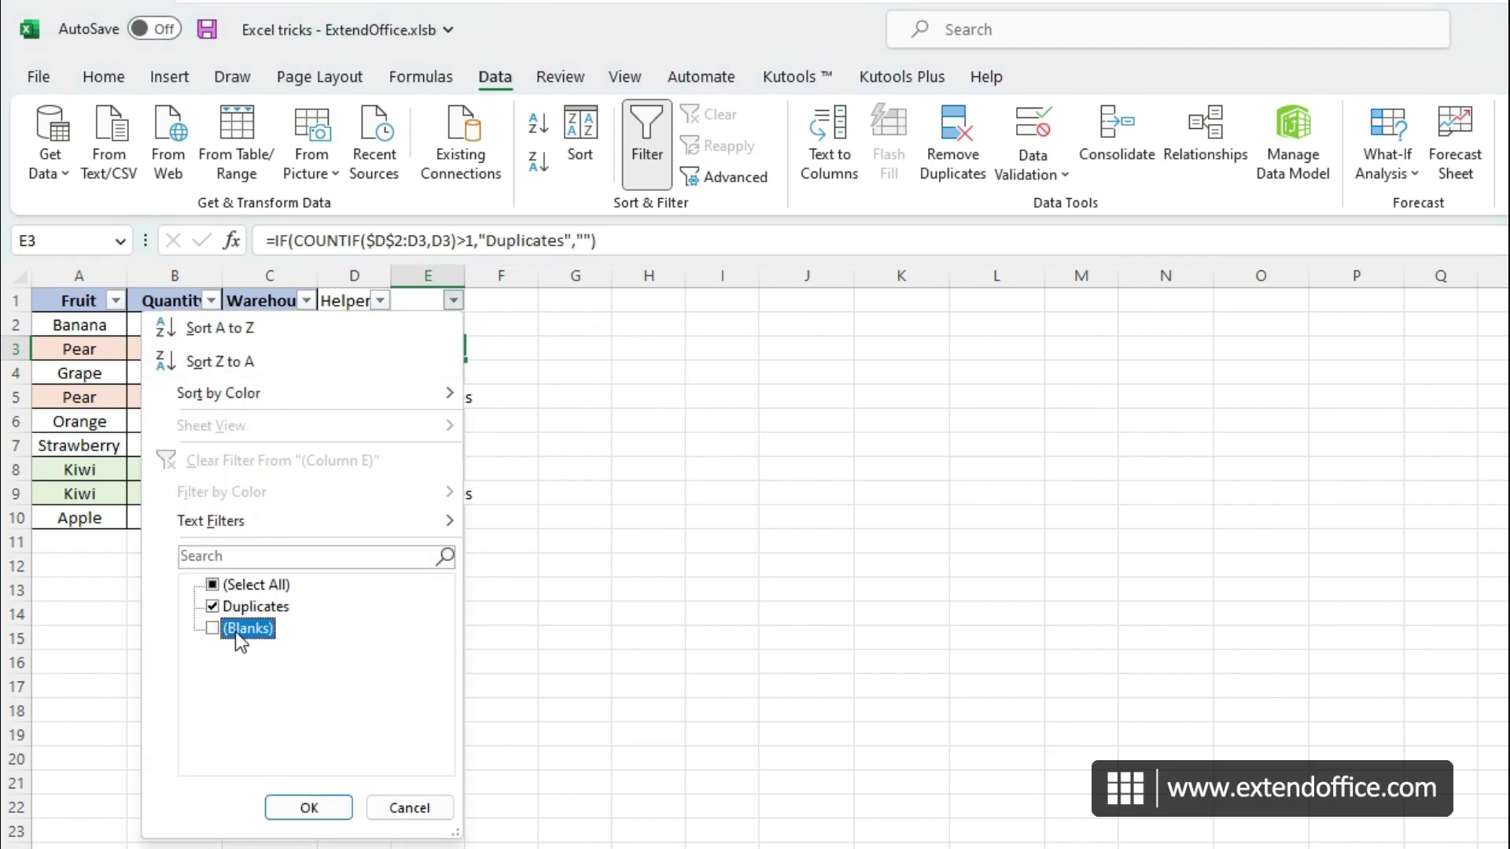
{"action": "left_click", "coordinate": [308, 807]}
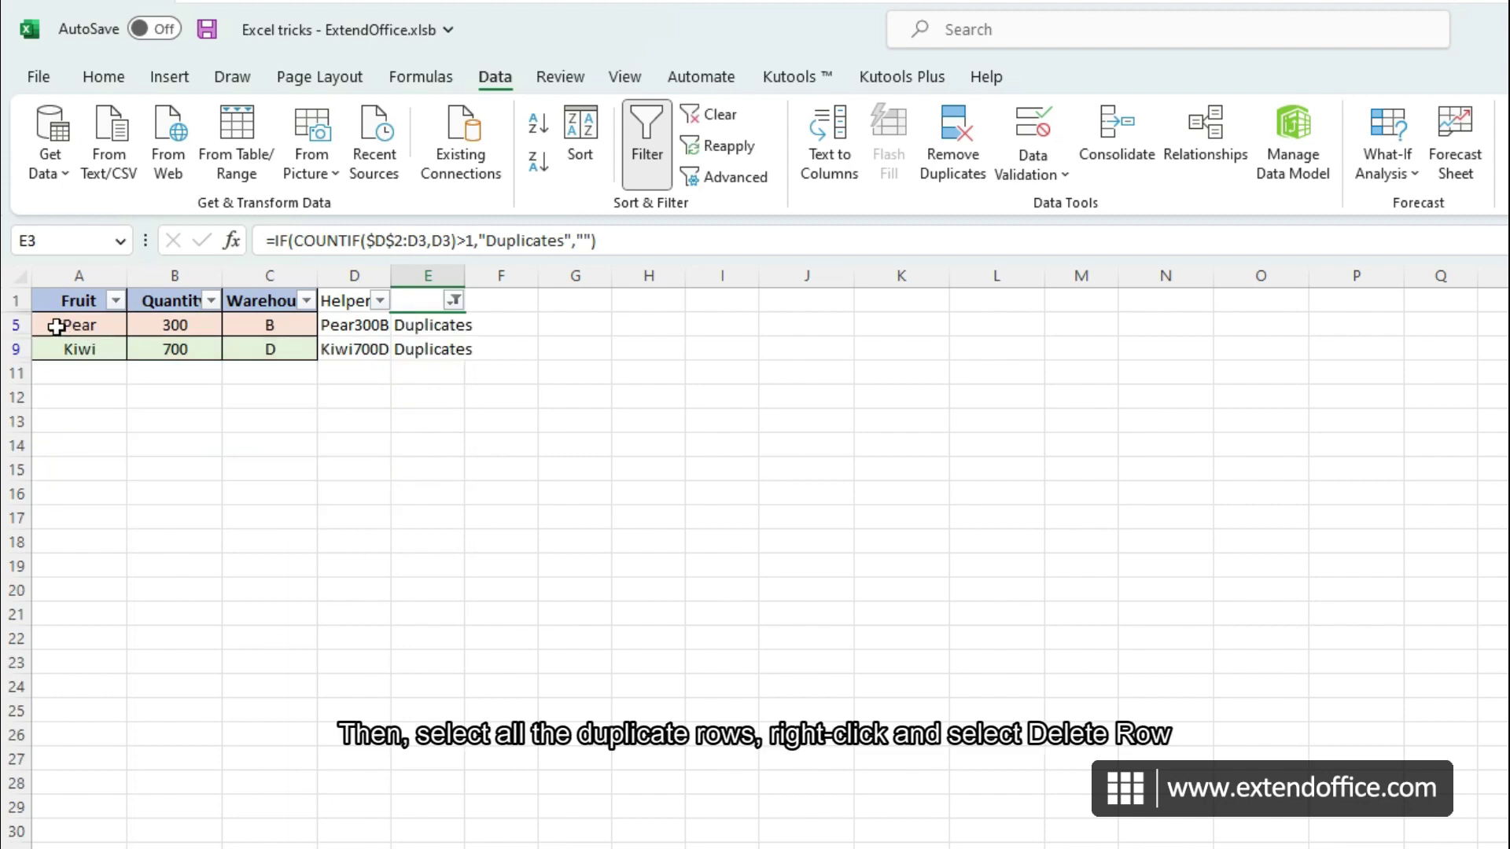
Delete the filtered duplicate rows 5 and 9, and clear the filter so the remaining rows are shown
{"action": "left_click_drag", "start_coordinate": [16, 325], "coordinate": [16, 349]}
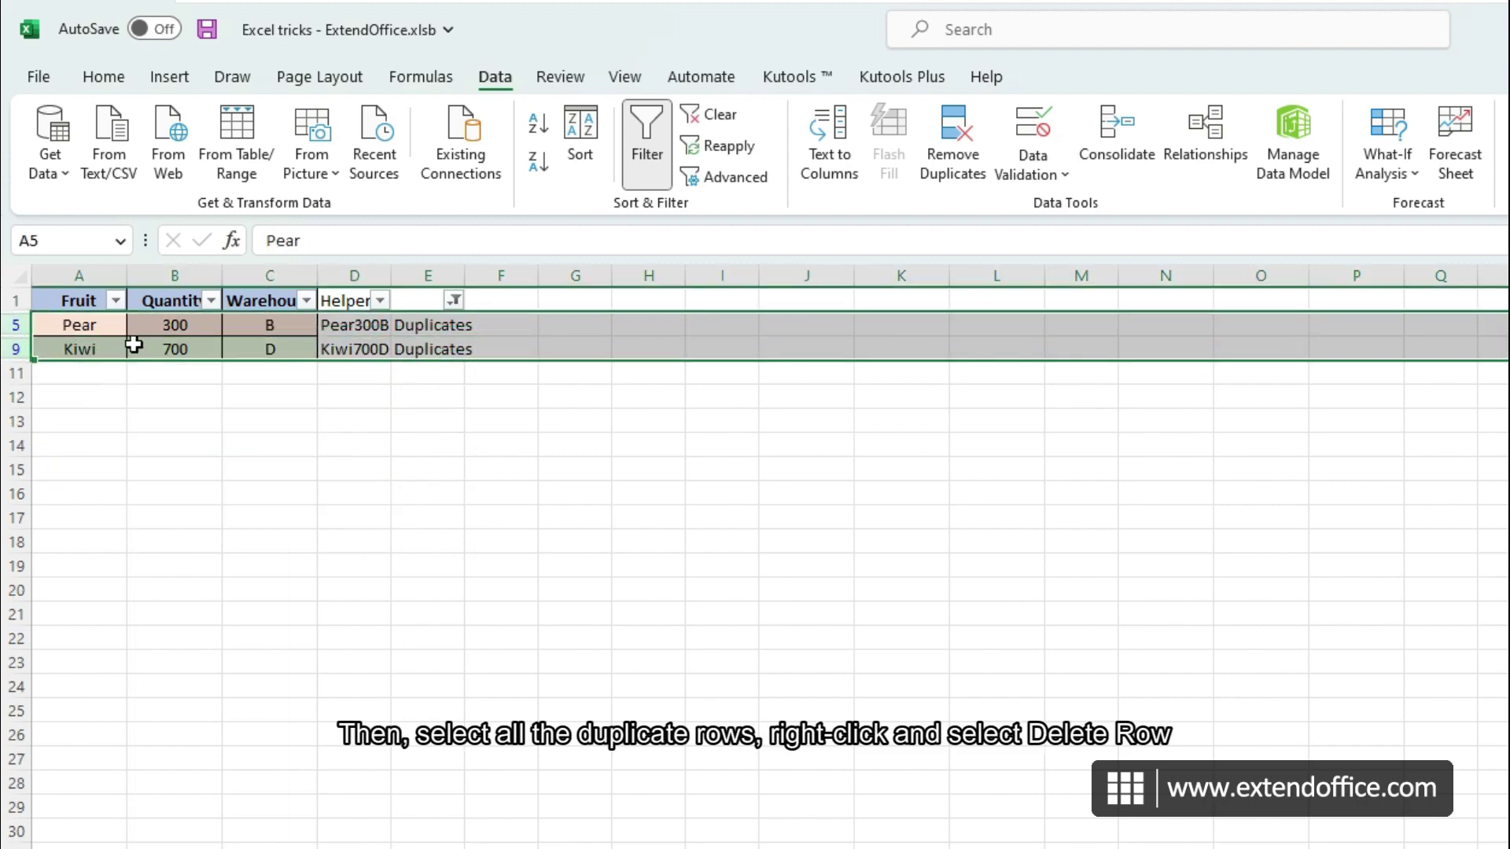
{"action": "right_click", "coordinate": [154, 346]}
{"action": "left_click", "coordinate": [257, 603]}
{"action": "left_click", "coordinate": [710, 115]}
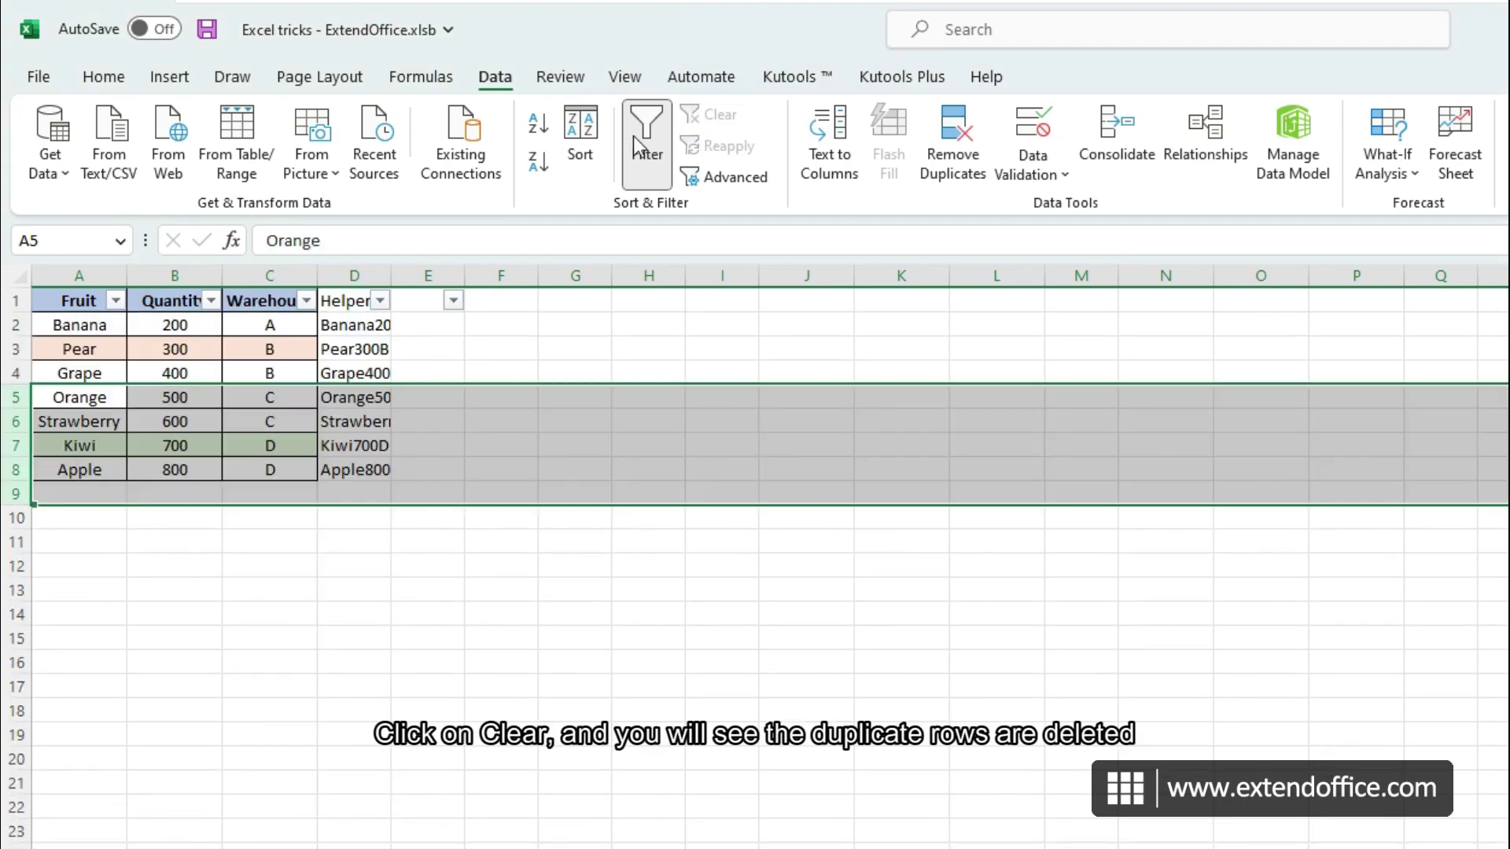
{"action": "left_click", "coordinate": [443, 369]}
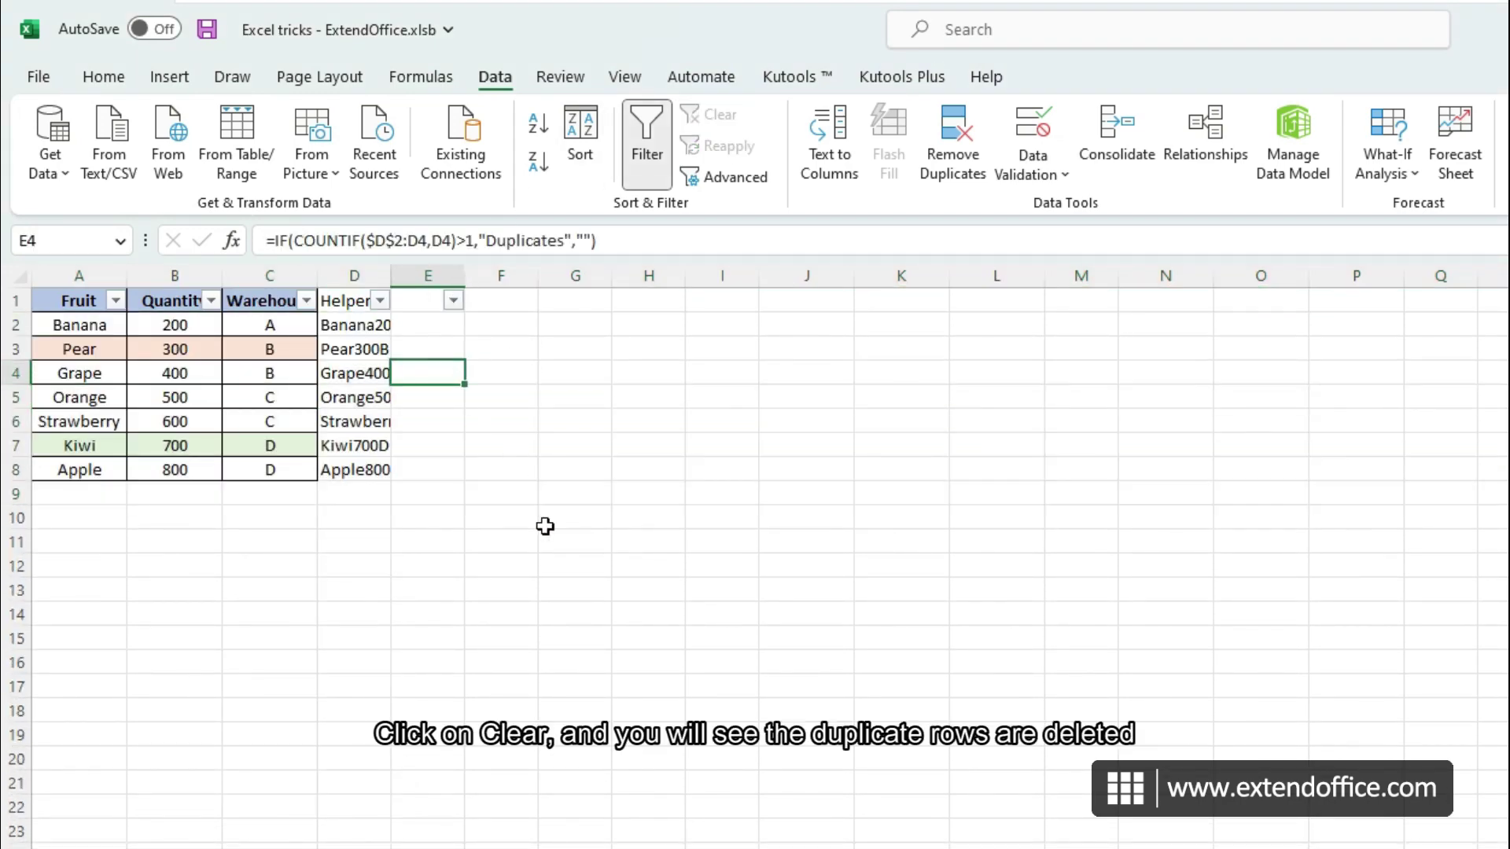
{"action": "left_click", "coordinate": [554, 589]}
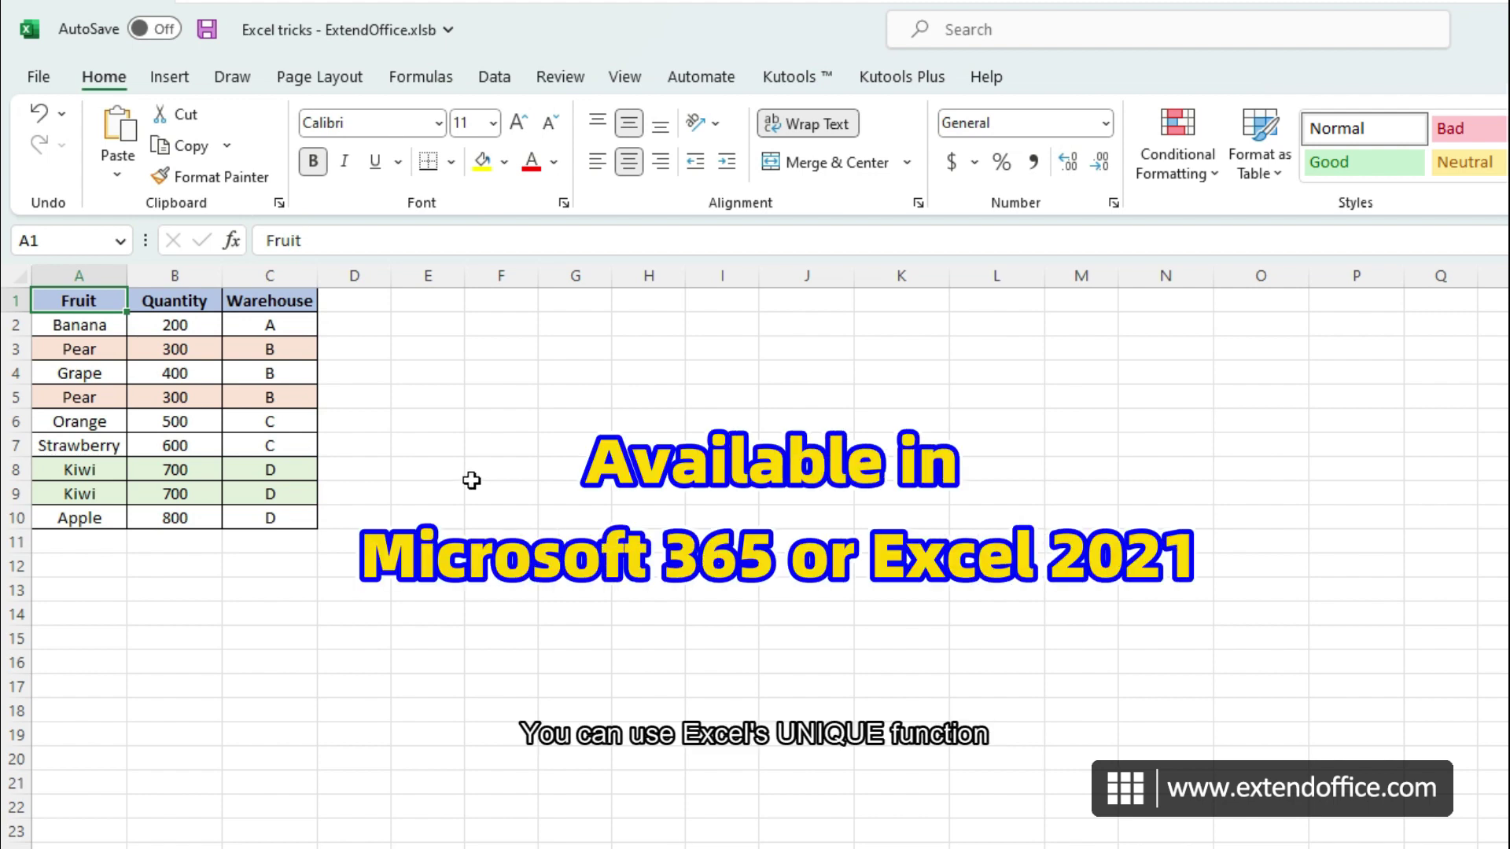
Enter the formula =UNIQUE(A1:C10) in E1 to list the fruit table without duplicate rows
{"action": "left_click", "coordinate": [439, 309]}
{"action": "double_click", "coordinate": [439, 309]}
{"action": "type", "text": "=UN"}
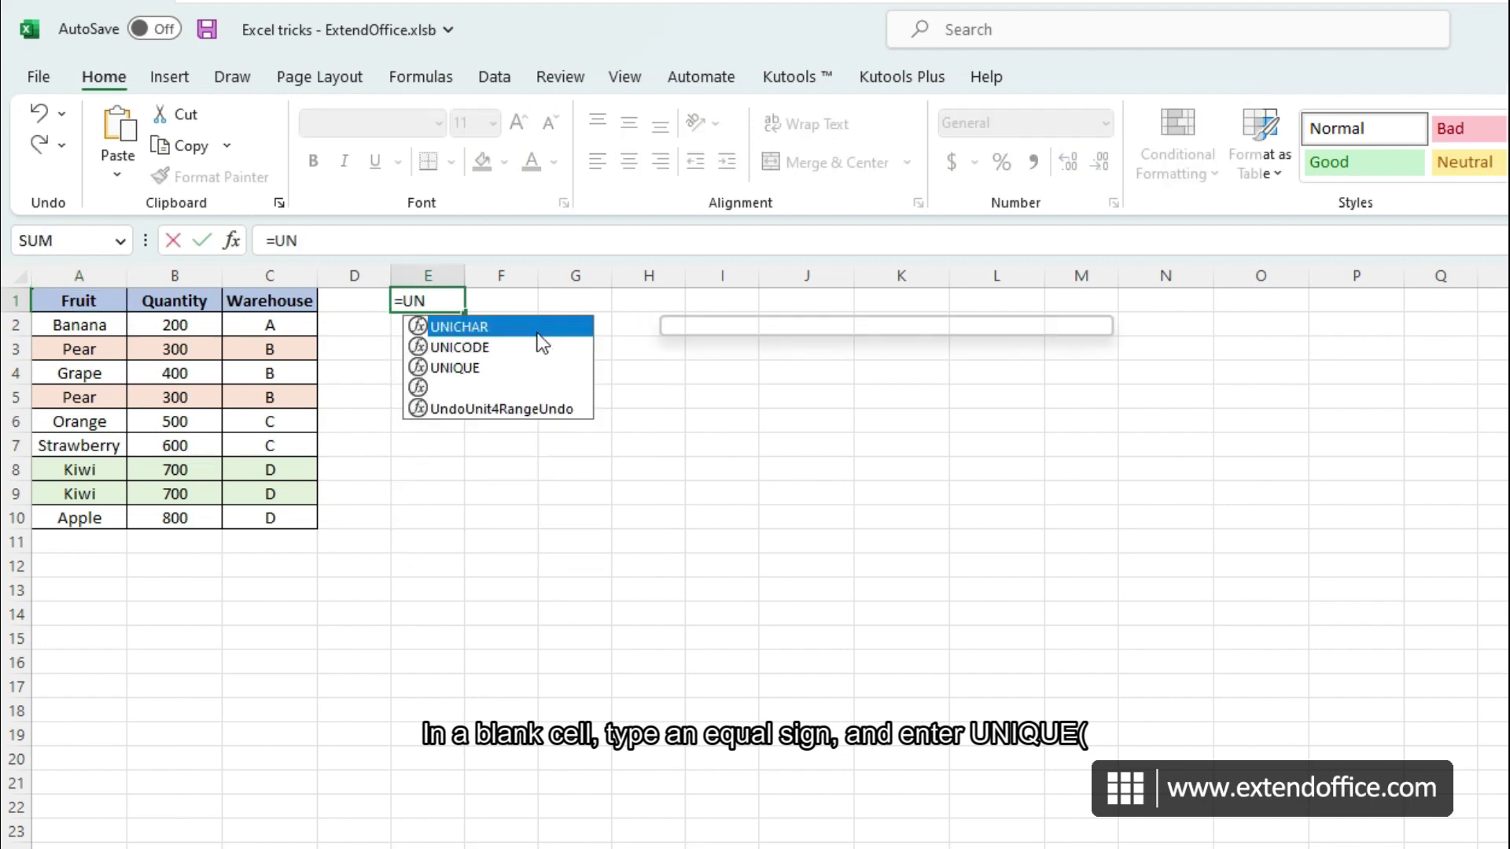
{"action": "type", "text": "IQUE("}
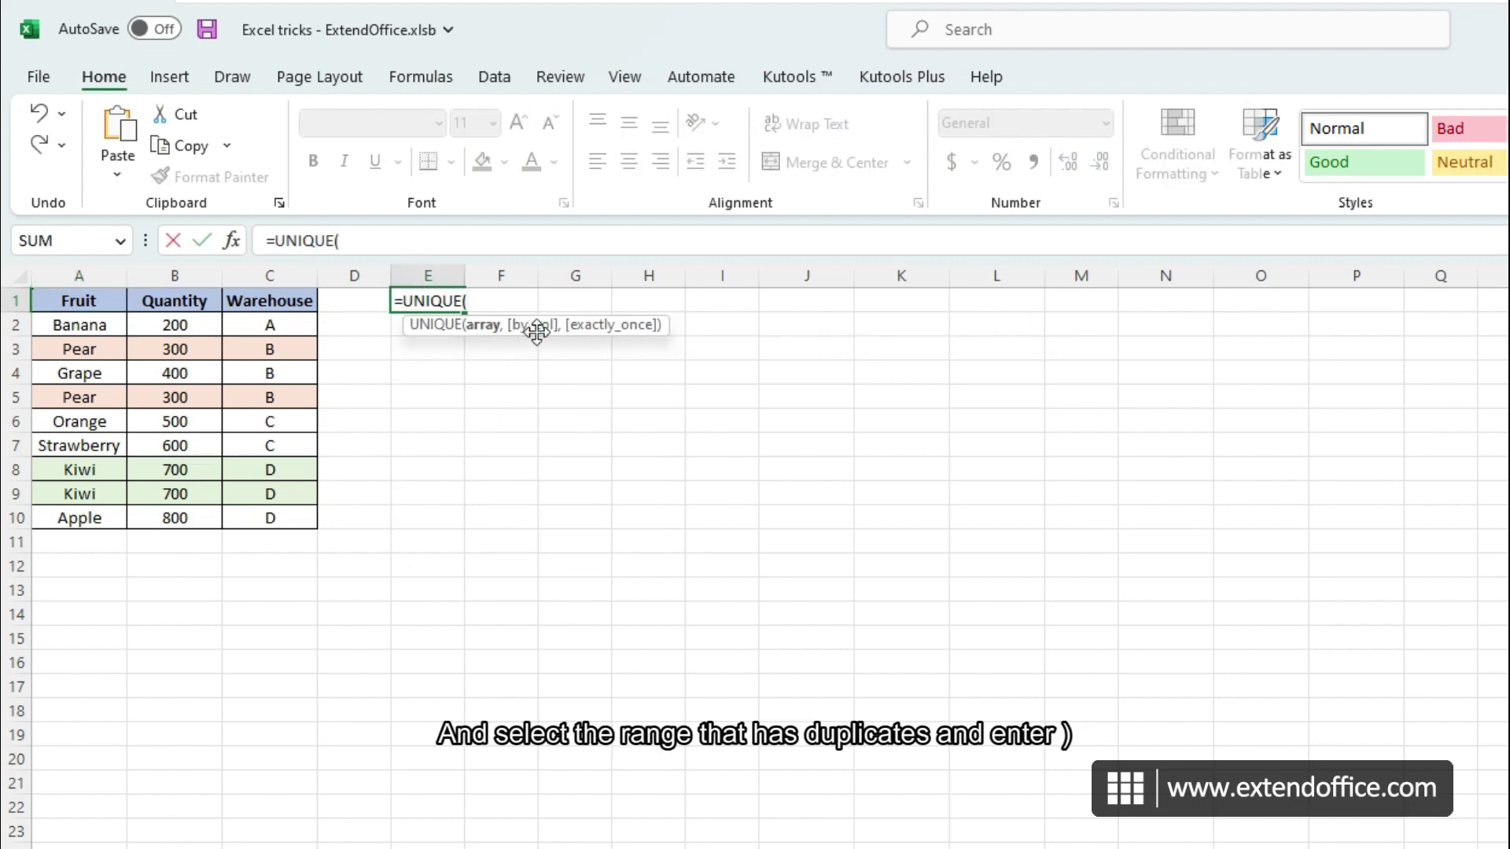
{"action": "left_click_drag", "start_coordinate": [66, 301], "coordinate": [304, 516]}
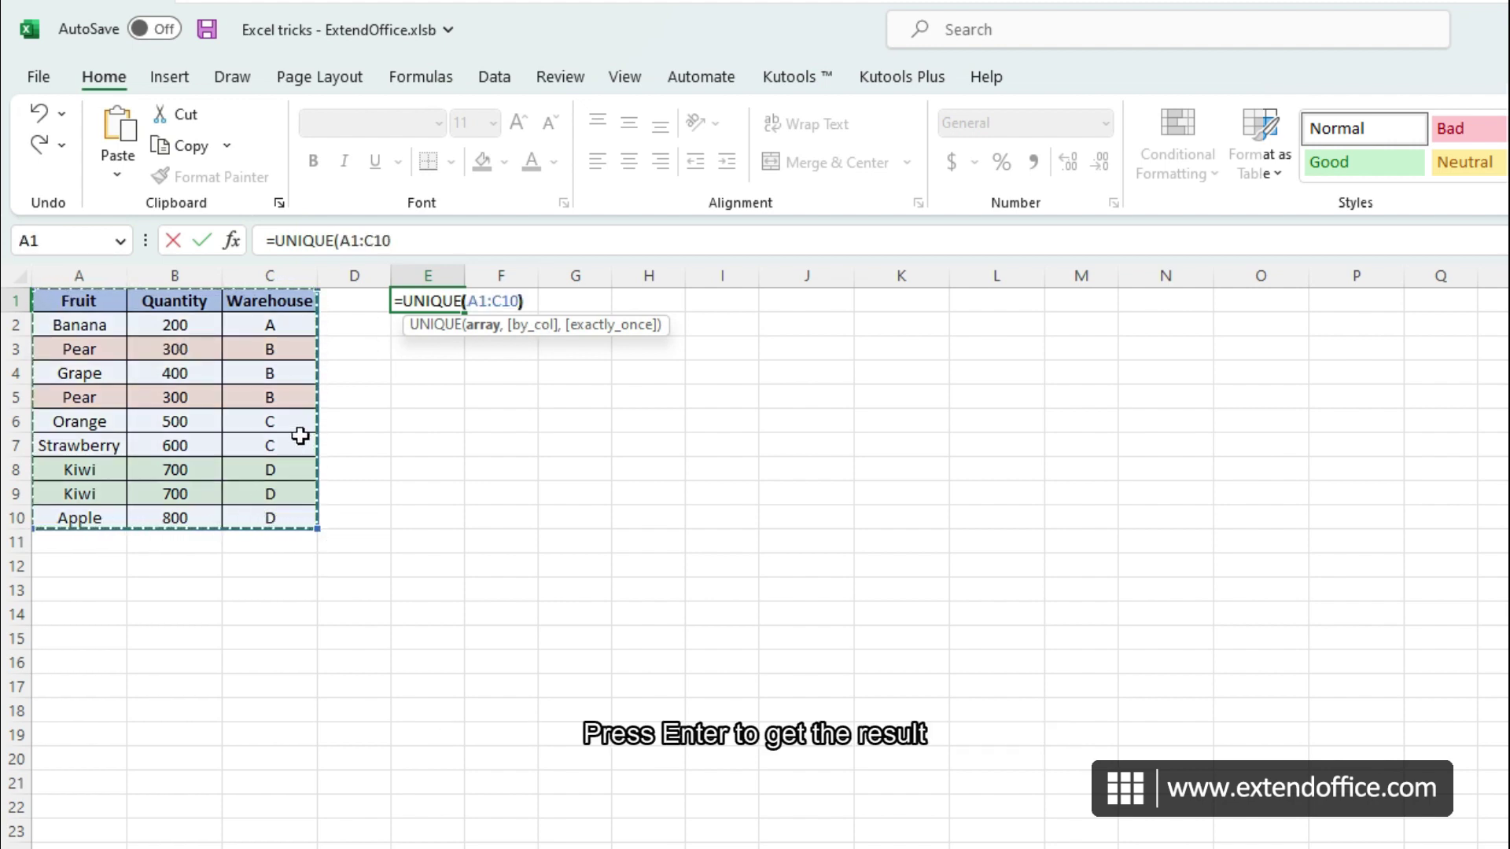
{"action": "key", "text": "Return"}
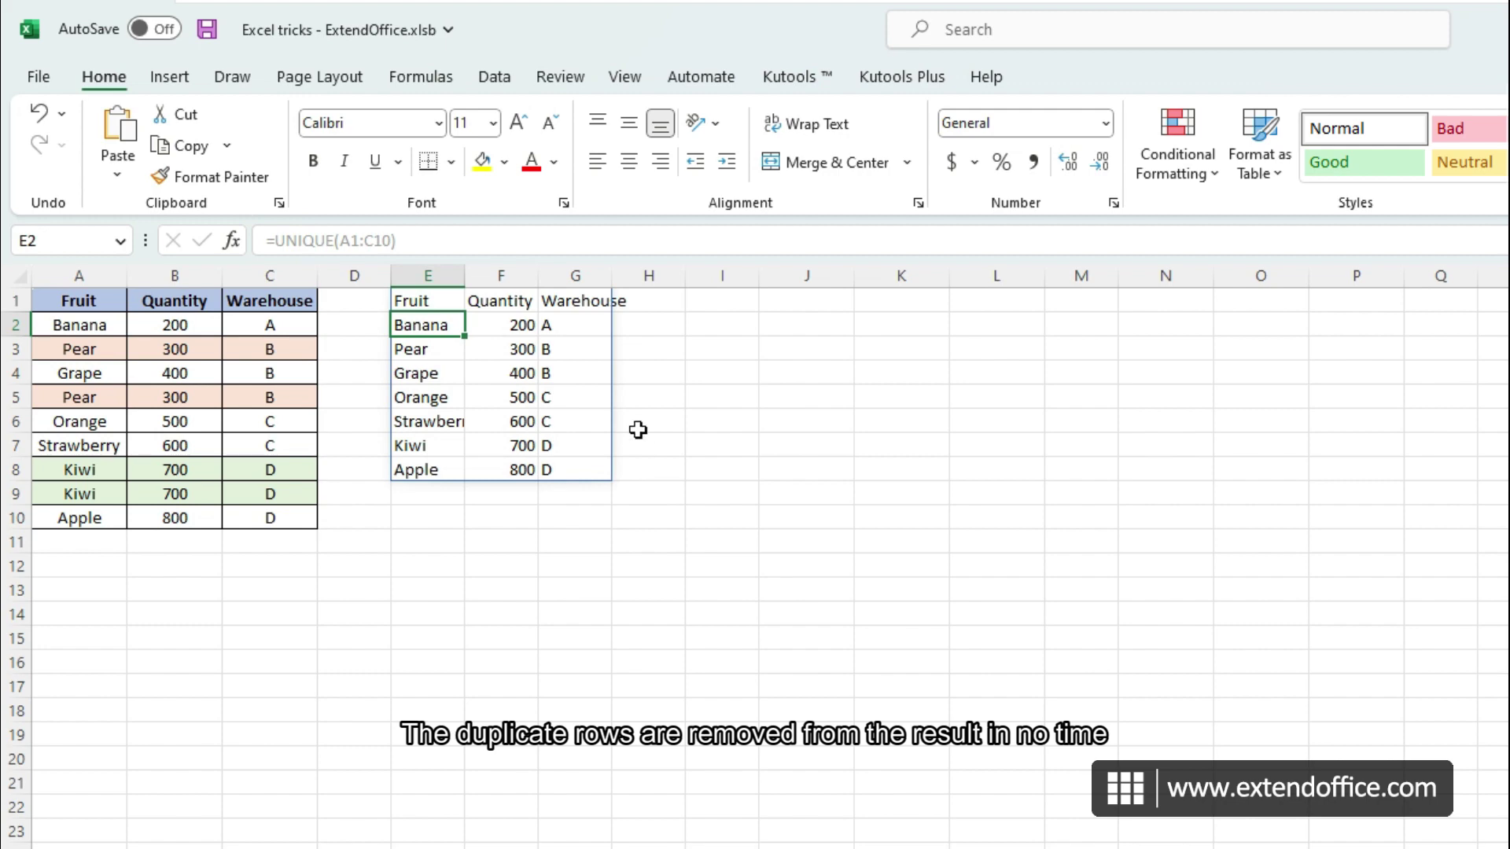